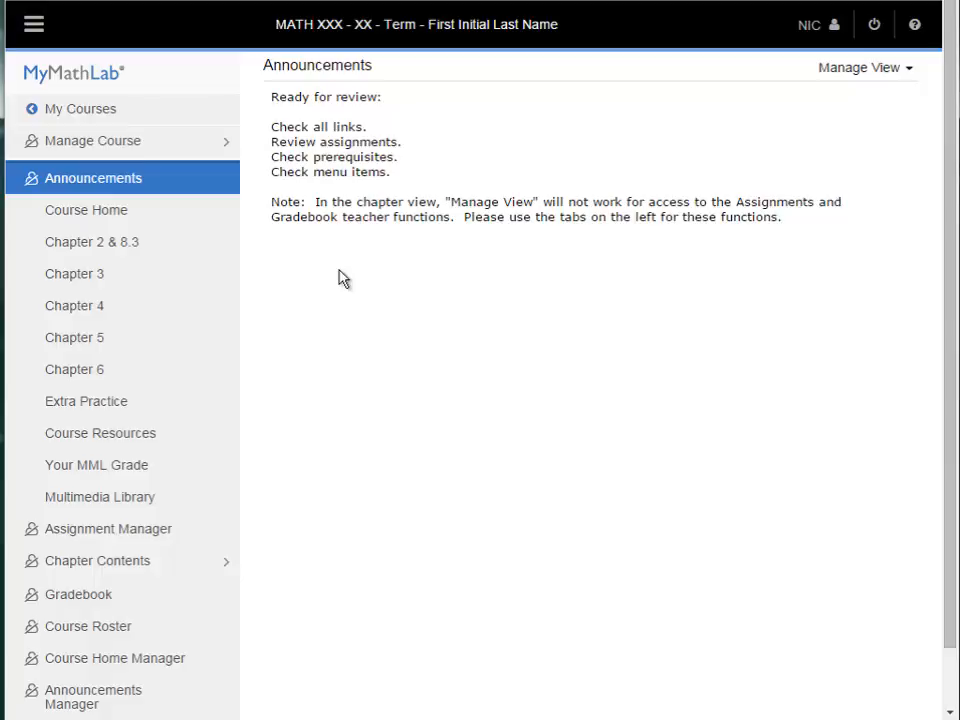
# Open the Chapter 2 & 8.3 page and follow its 2.1 Pre-Quiz link to review the chapter's quizzes and due dates
pyautogui.click(92, 245)
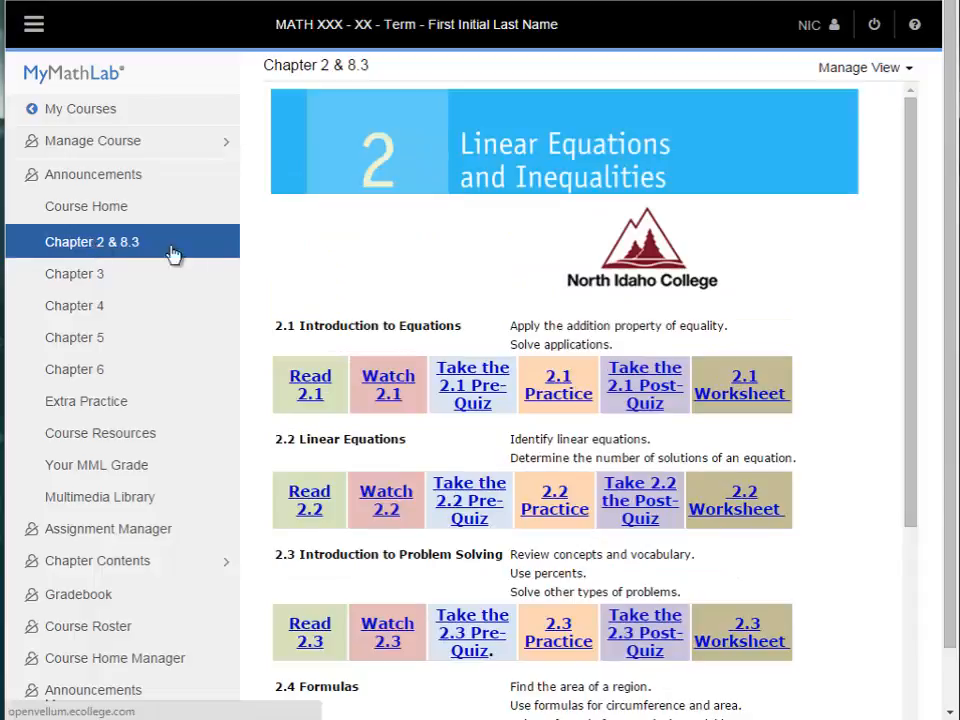
pyautogui.moveTo(918, 175); pyautogui.dragTo(926, 298)
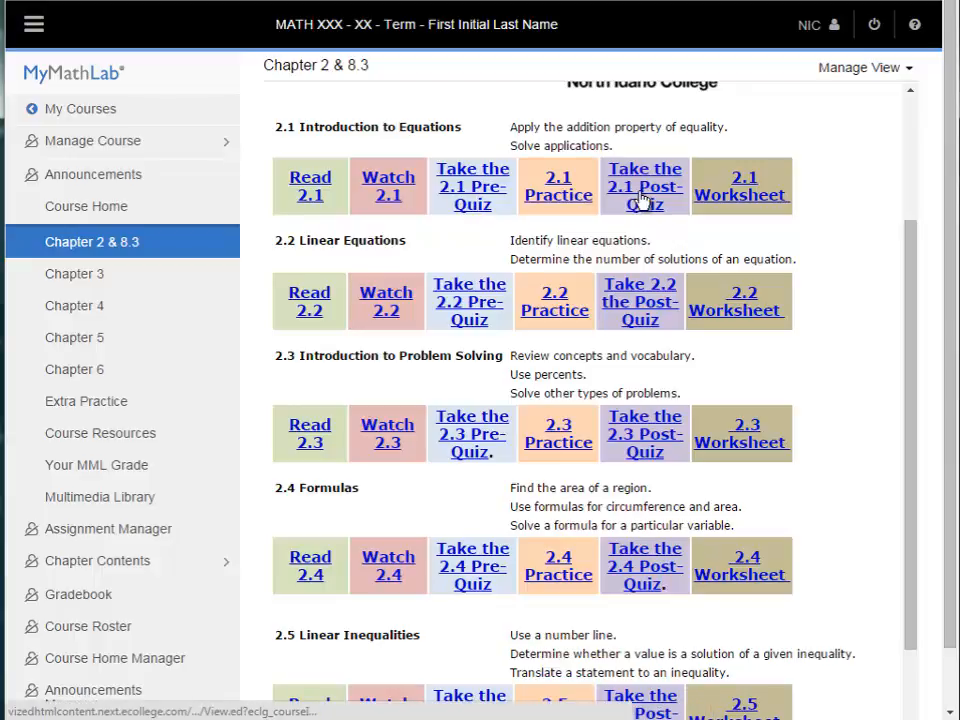
pyautogui.click(474, 207)
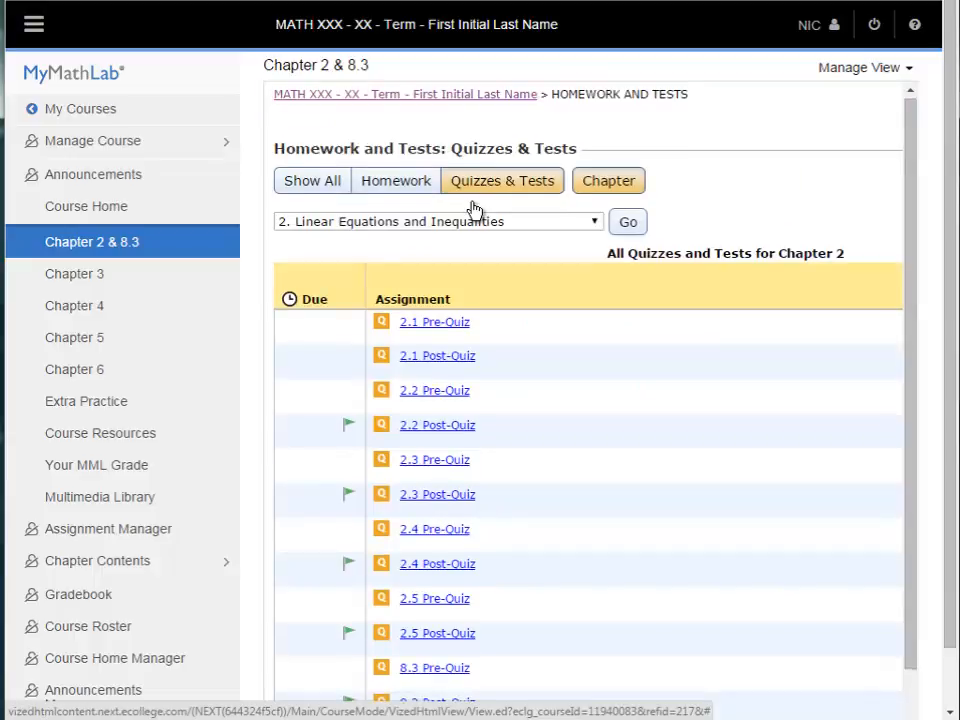
pyautogui.scroll(-3, 574, 371)
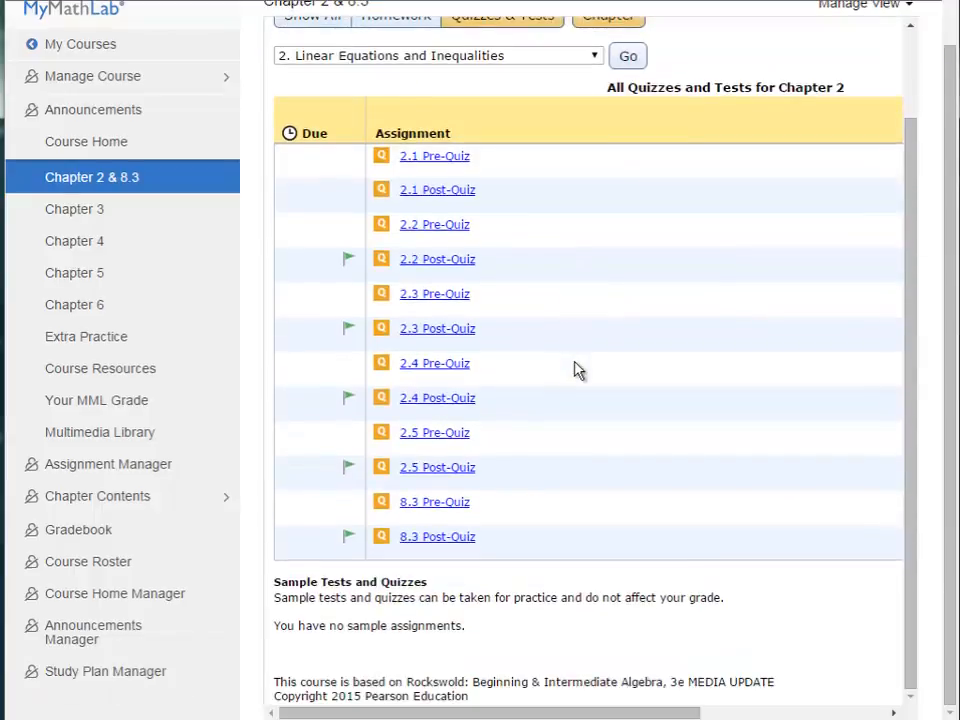
pyautogui.scroll(2, 574, 371)
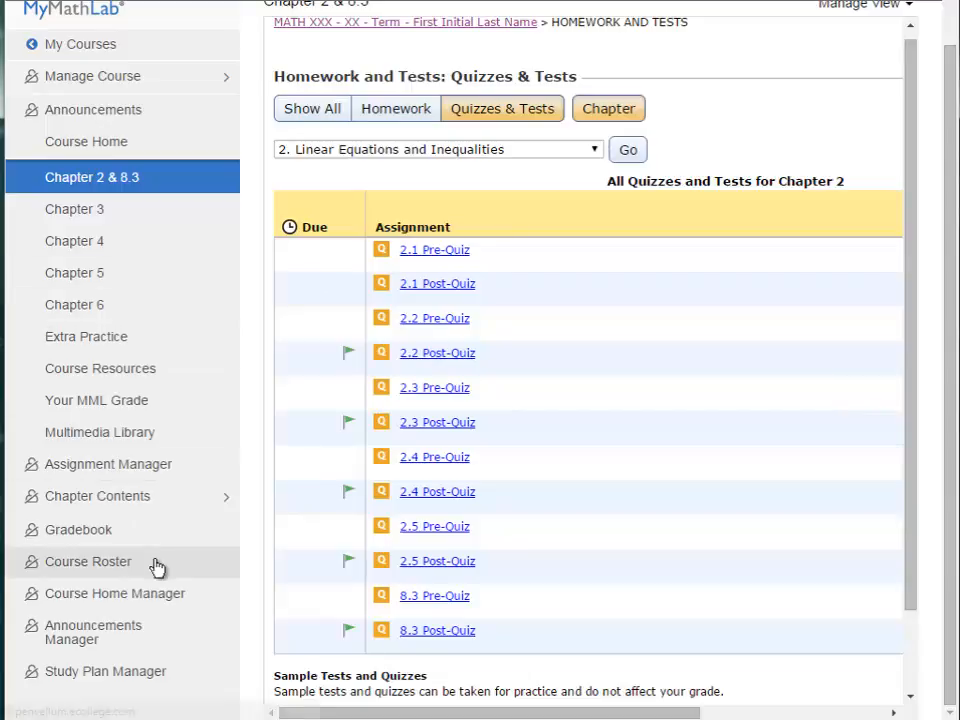
# Open the Assignment Manager and look through the full assignment list, including the start and due date columns
pyautogui.click(150, 466)
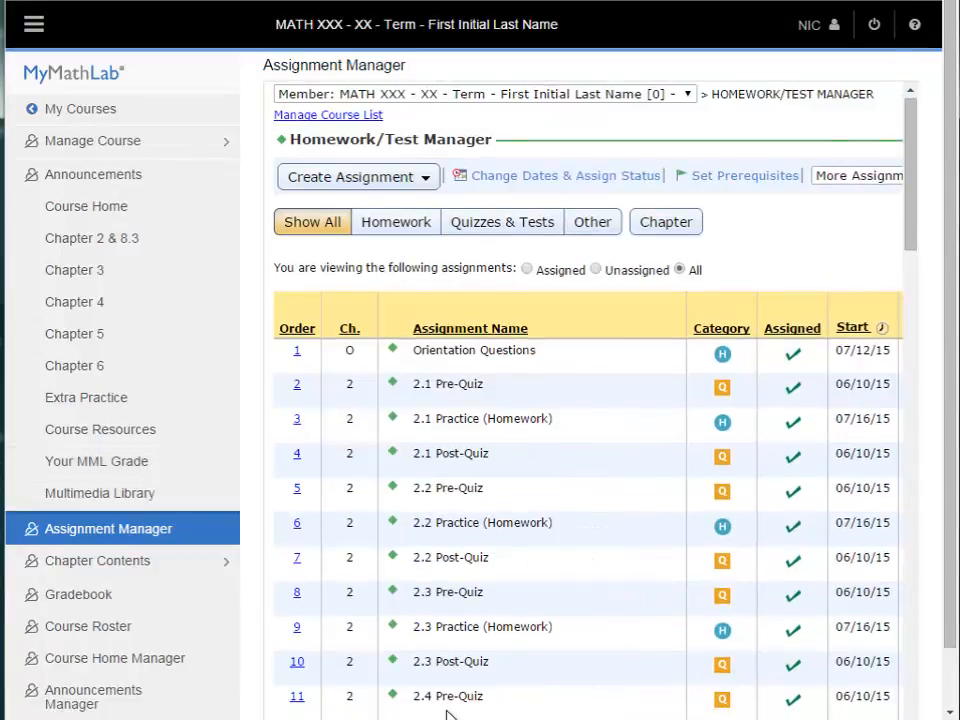
pyautogui.scroll(-1, 635, 520)
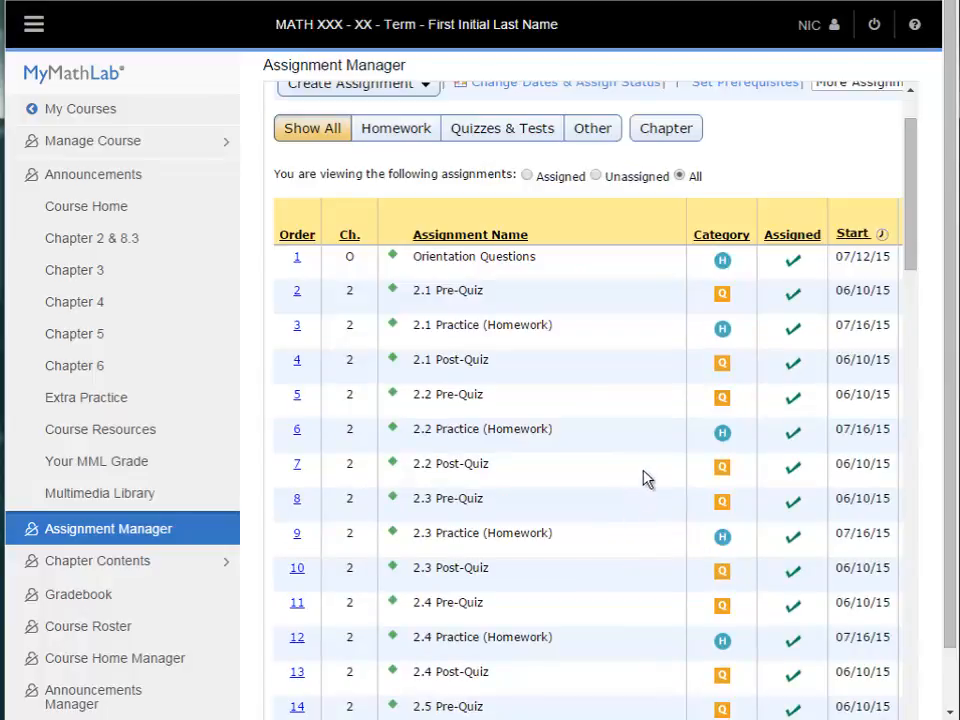
pyautogui.scroll(-1, 645, 472)
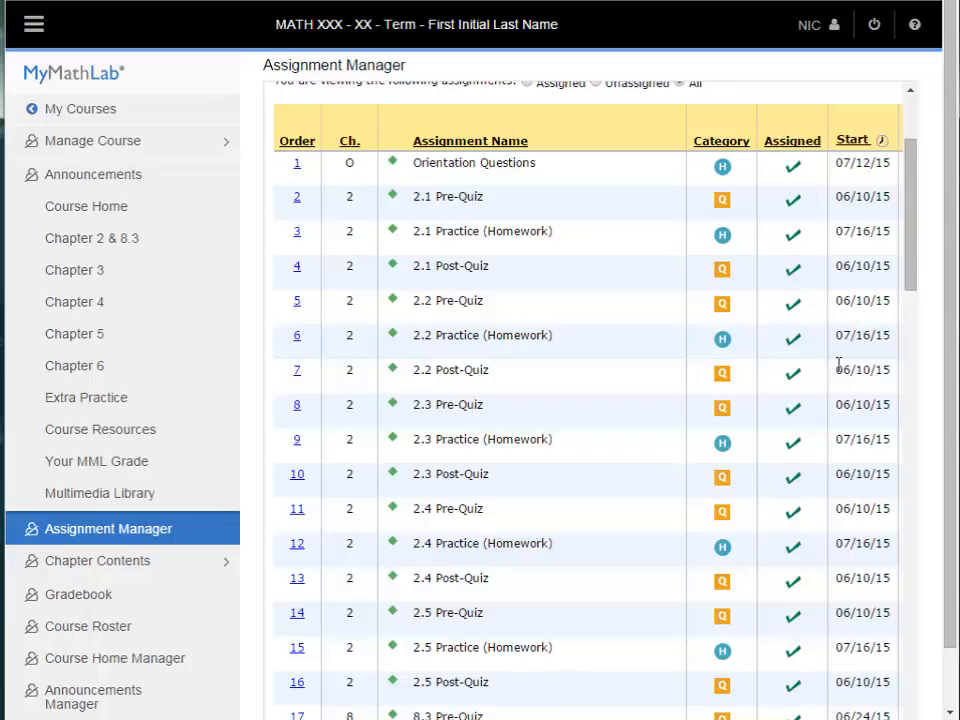
pyautogui.scroll(-5, 862, 488)
pyautogui.scroll(-15, 862, 488)
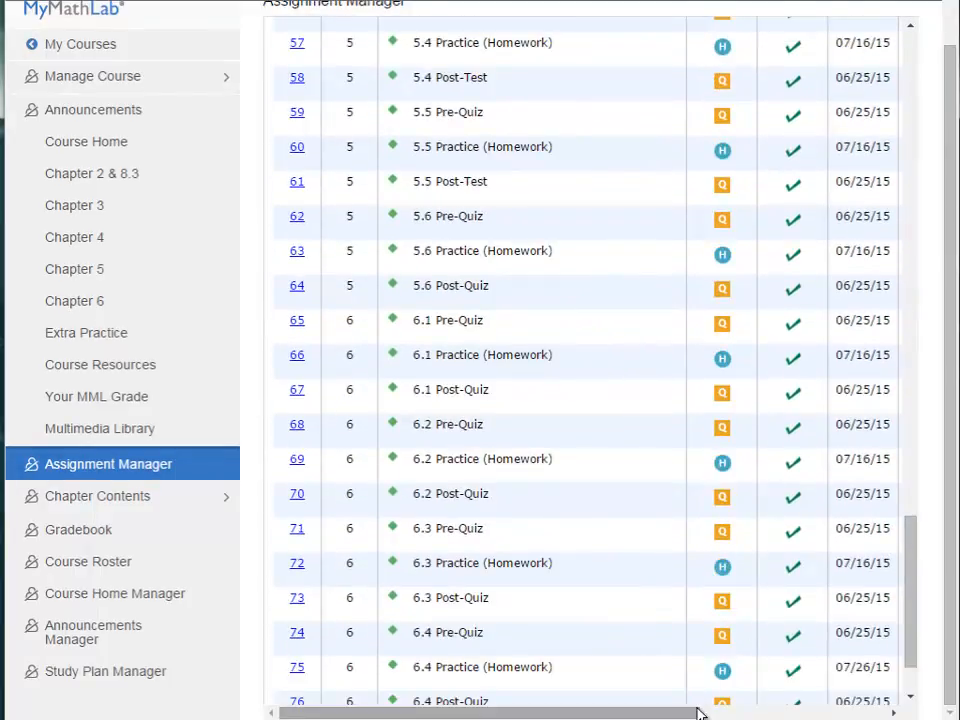
pyautogui.moveTo(698, 713); pyautogui.dragTo(789, 716)
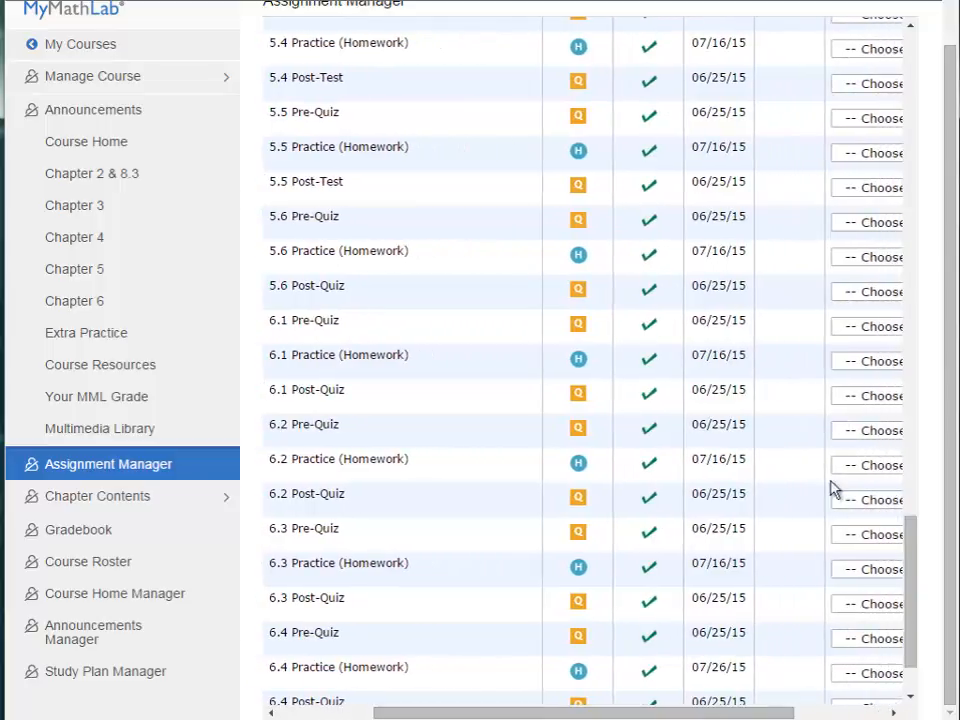
pyautogui.scroll(6, 830, 485)
pyautogui.scroll(8, 827, 477)
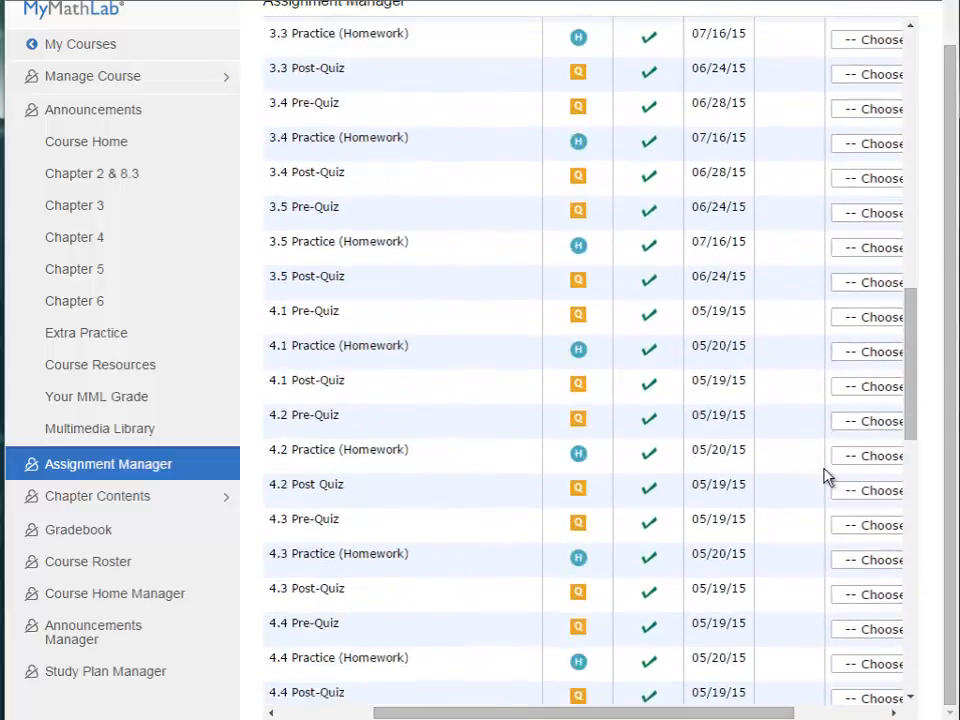
pyautogui.scroll(5, 827, 477)
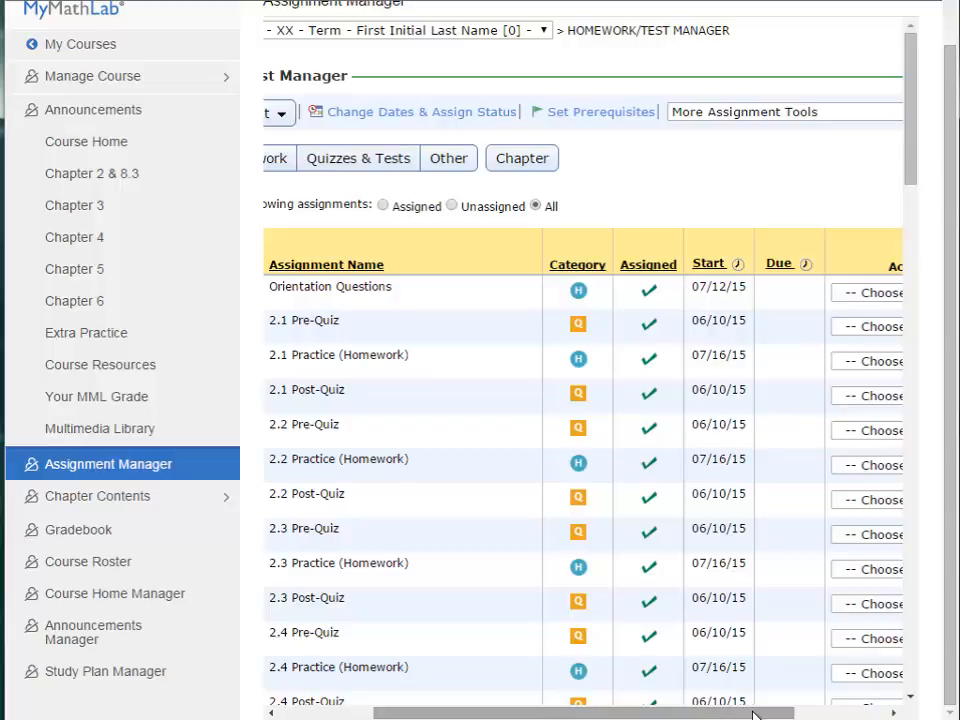
# Open the Settings for Class of the 2.1 Pre-Quiz from its actions in the assignment list
pyautogui.moveTo(752, 716); pyautogui.dragTo(844, 716)
pyautogui.click(773, 334)
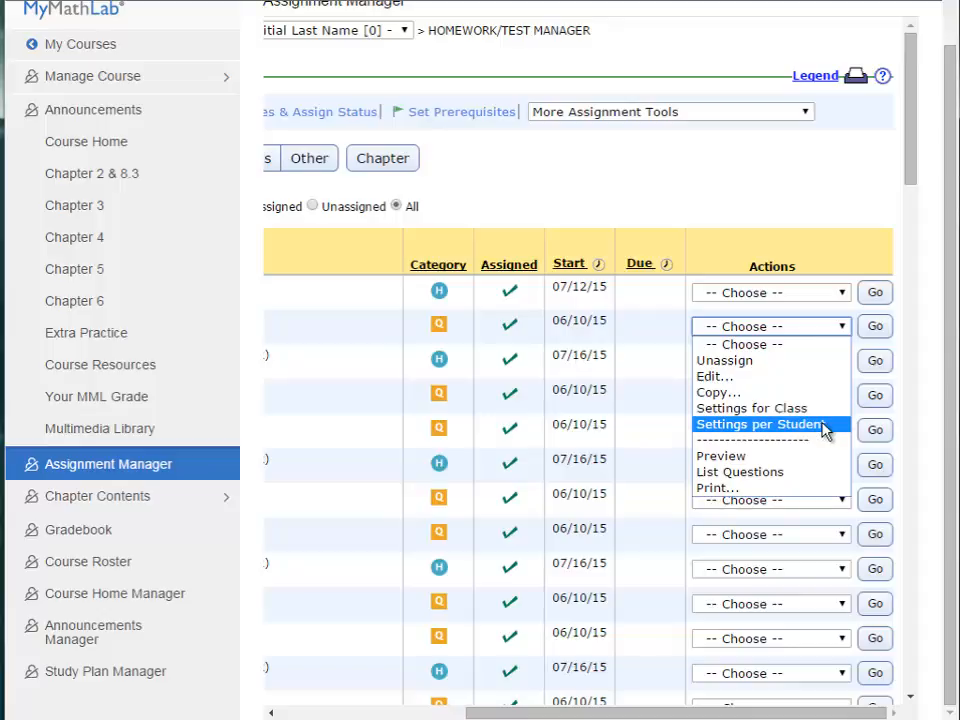
pyautogui.click(803, 410)
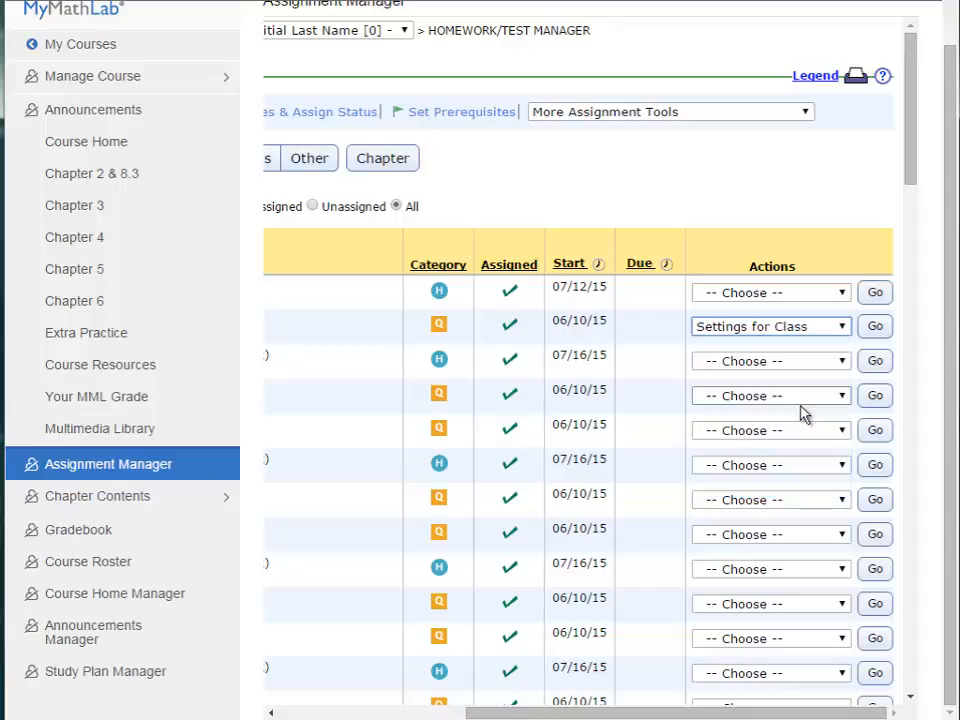
pyautogui.click(877, 328)
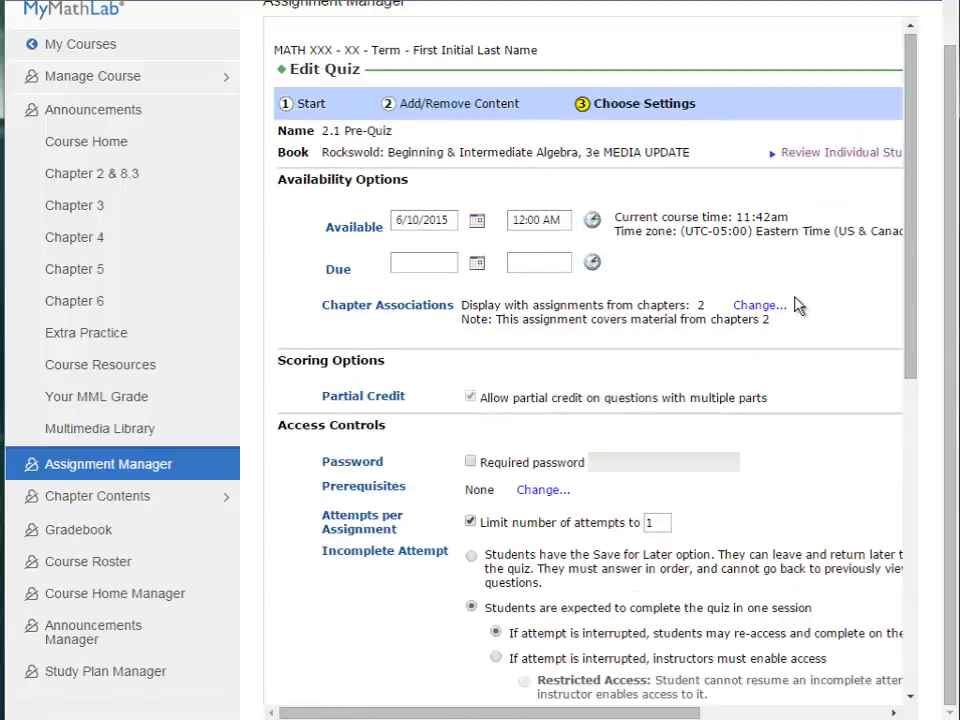
# Set the 2.1 Pre-Quiz to be available from 8/19/2015 and due on 8/25/2015
pyautogui.click(477, 225)
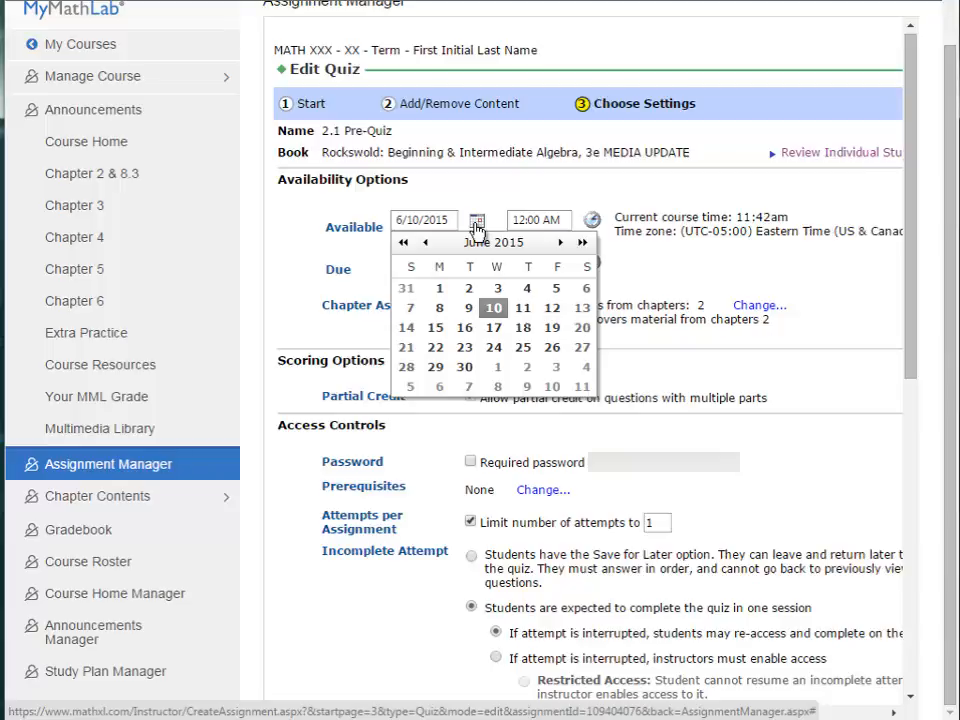
pyautogui.click(560, 245)
pyautogui.click(560, 245)
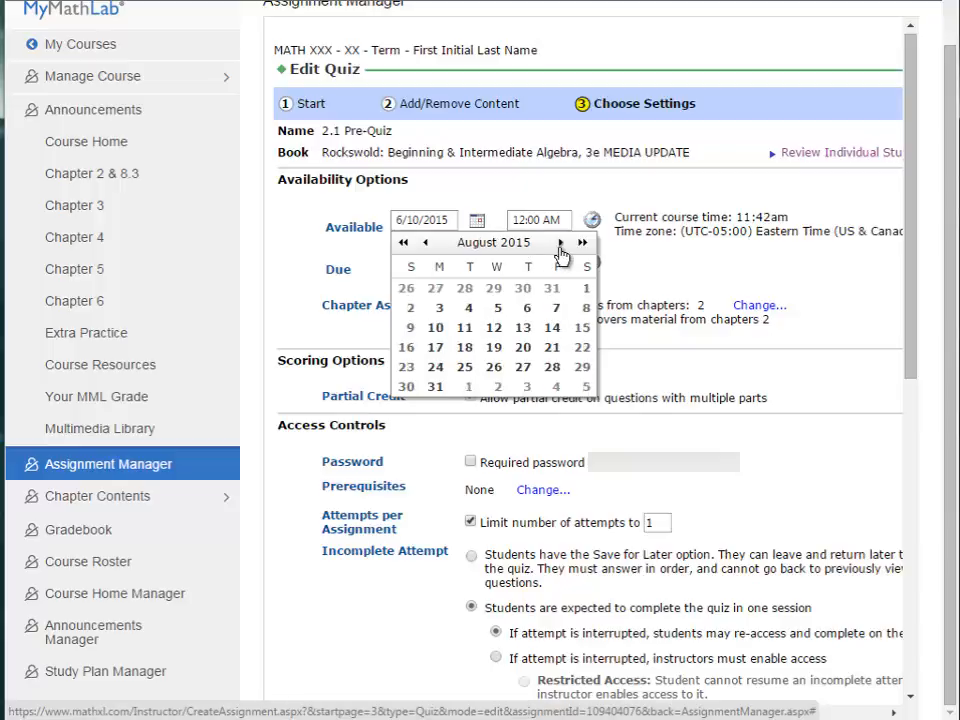
pyautogui.click(493, 347)
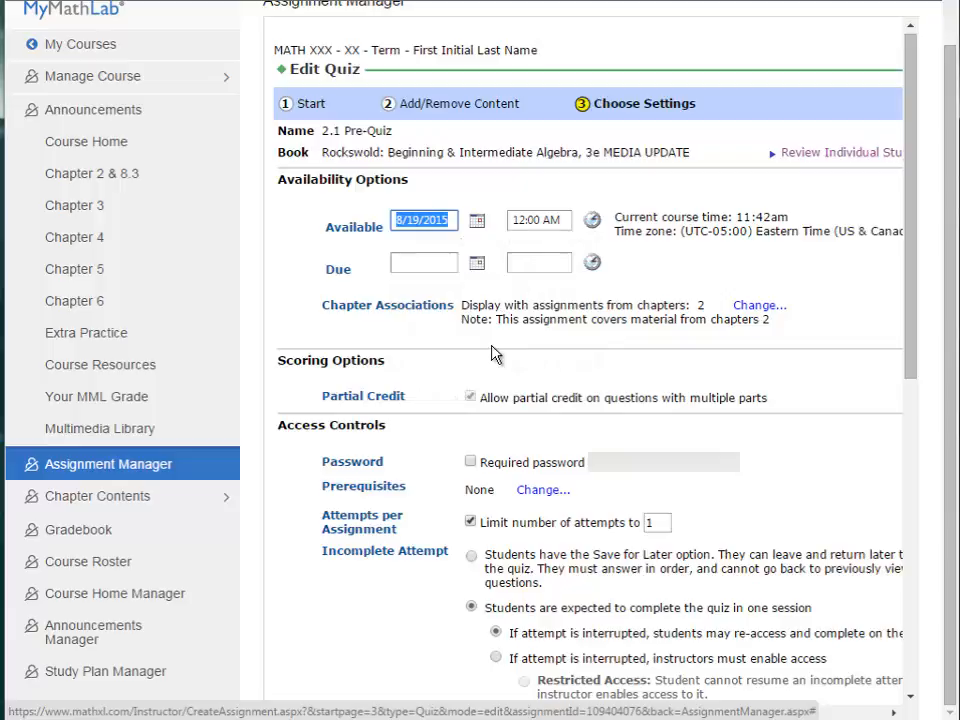
pyautogui.click(477, 265)
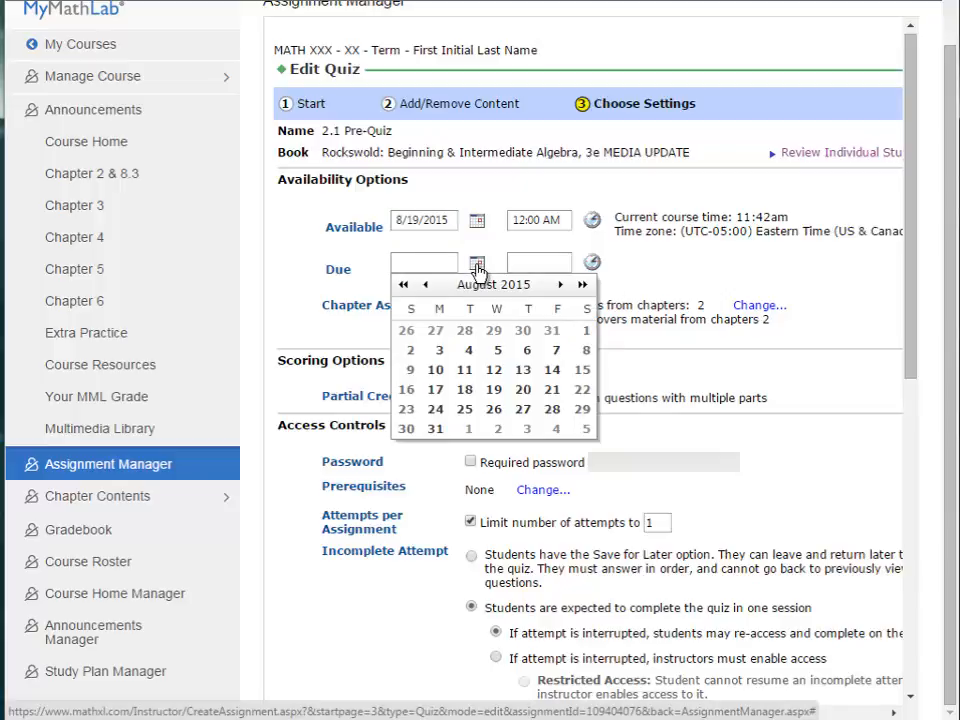
pyautogui.click(466, 412)
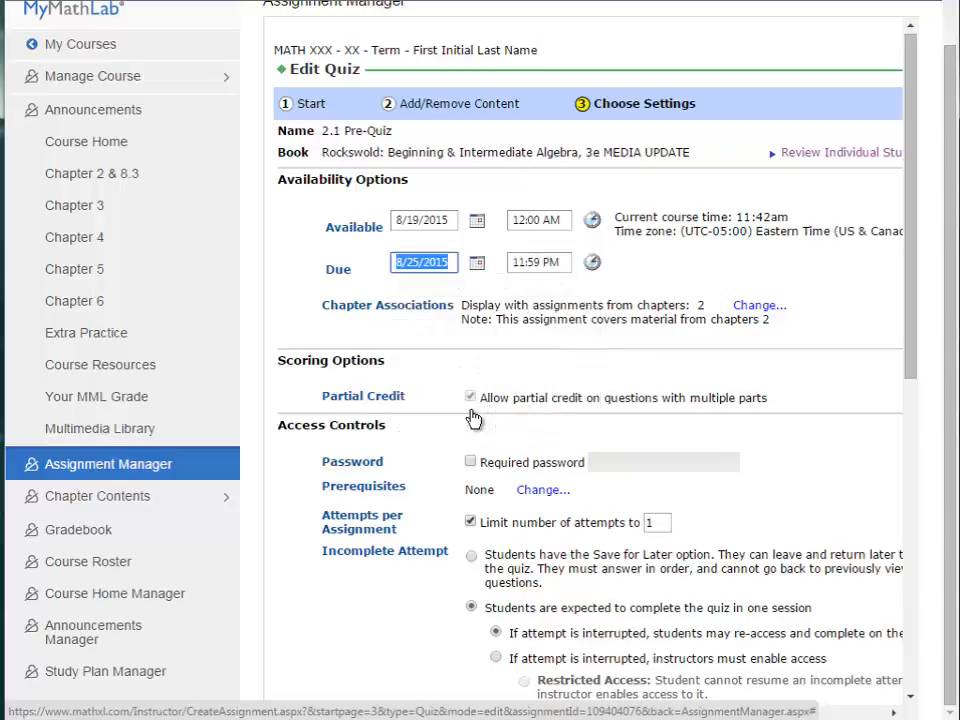
pyautogui.click(447, 291)
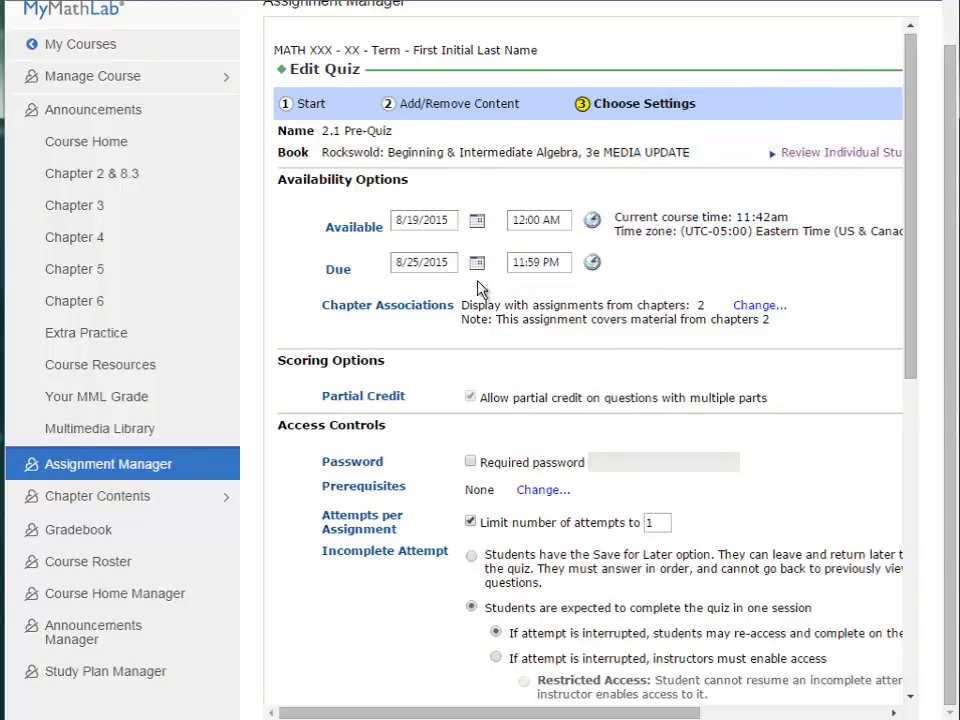
# Save and assign the 2.1 Pre-Quiz settings, and check its start and due dates in the assignment list
pyautogui.moveTo(915, 173); pyautogui.dragTo(861, 641)
pyautogui.moveTo(716, 710); pyautogui.dragTo(862, 708)
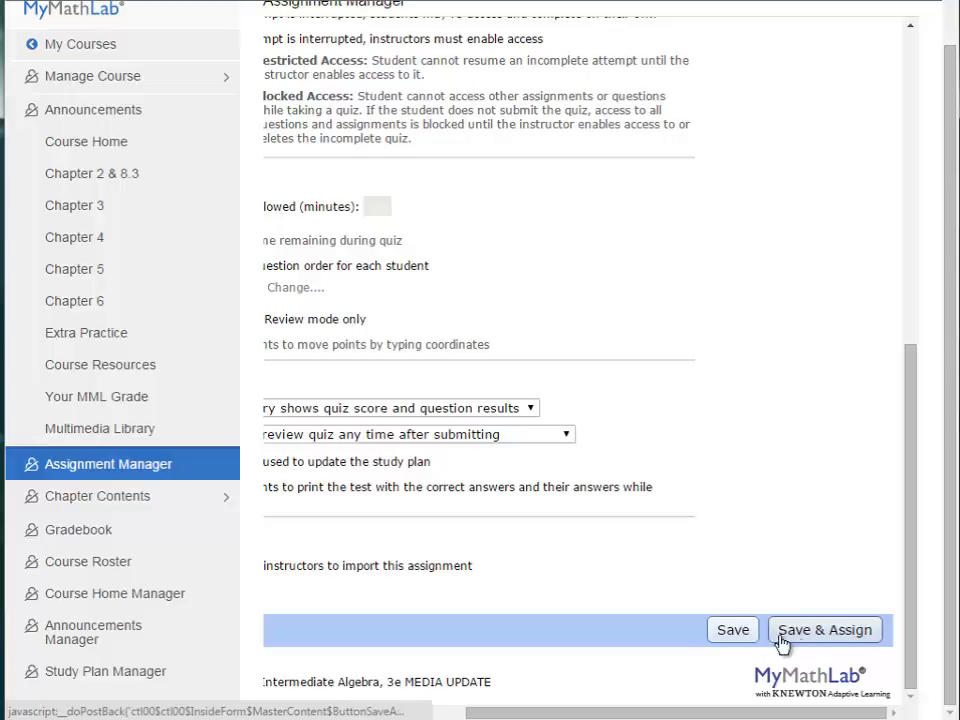
pyautogui.click(818, 630)
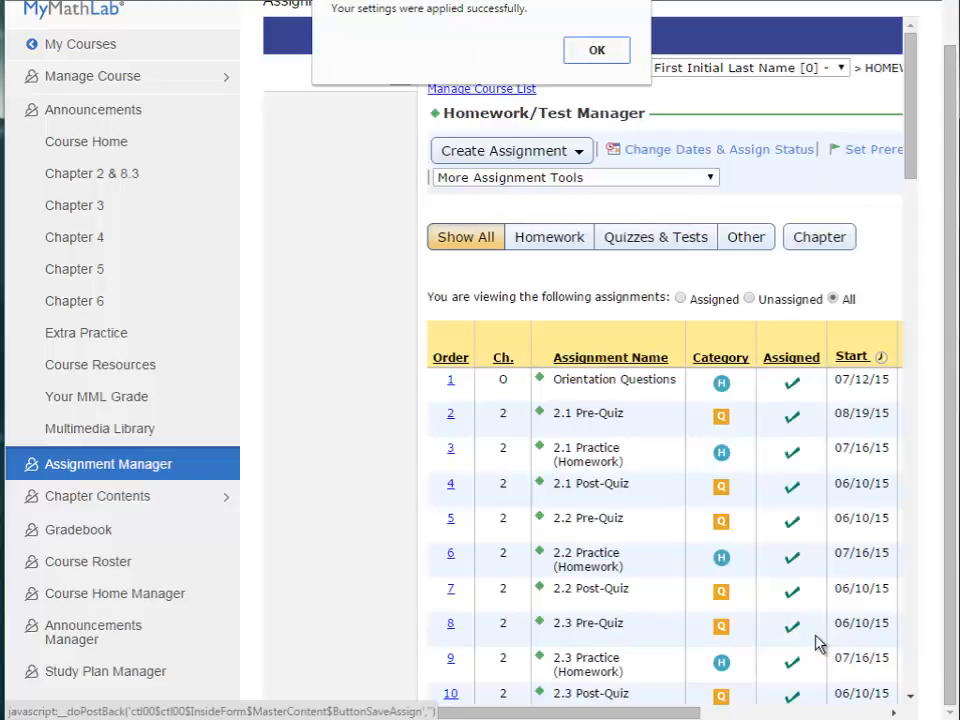
pyautogui.click(597, 51)
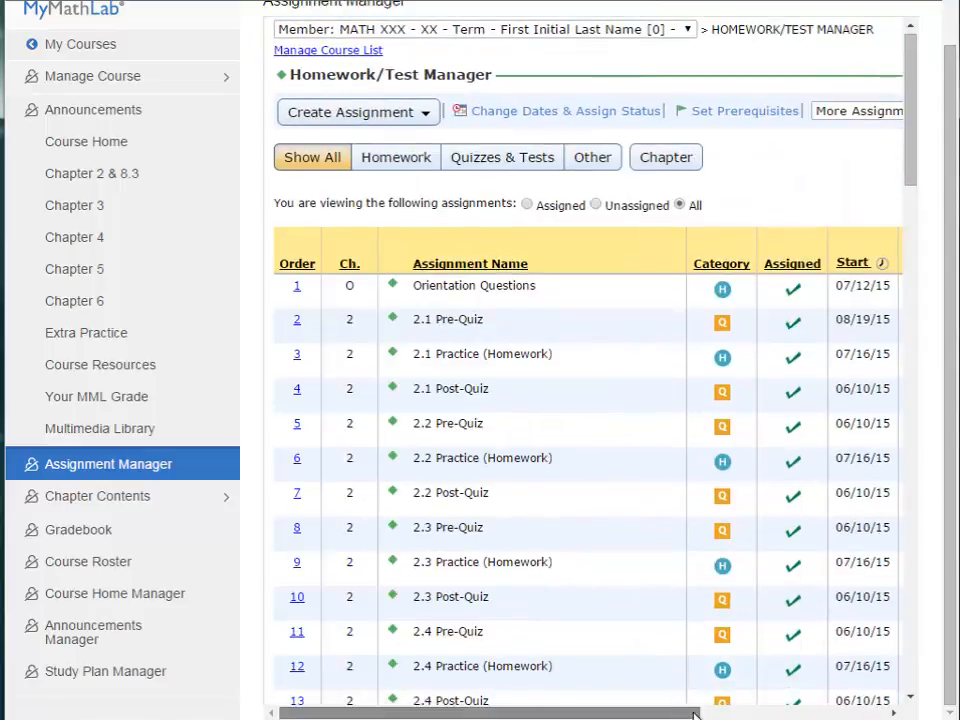
pyautogui.moveTo(679, 712); pyautogui.dragTo(809, 712)
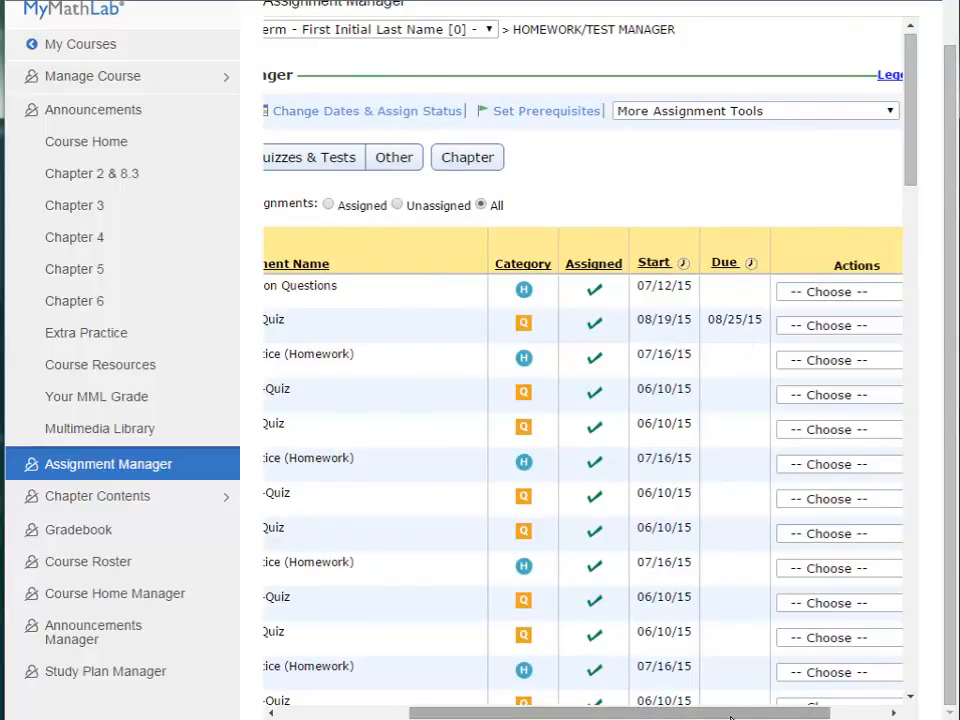
pyautogui.moveTo(700, 712); pyautogui.dragTo(564, 712)
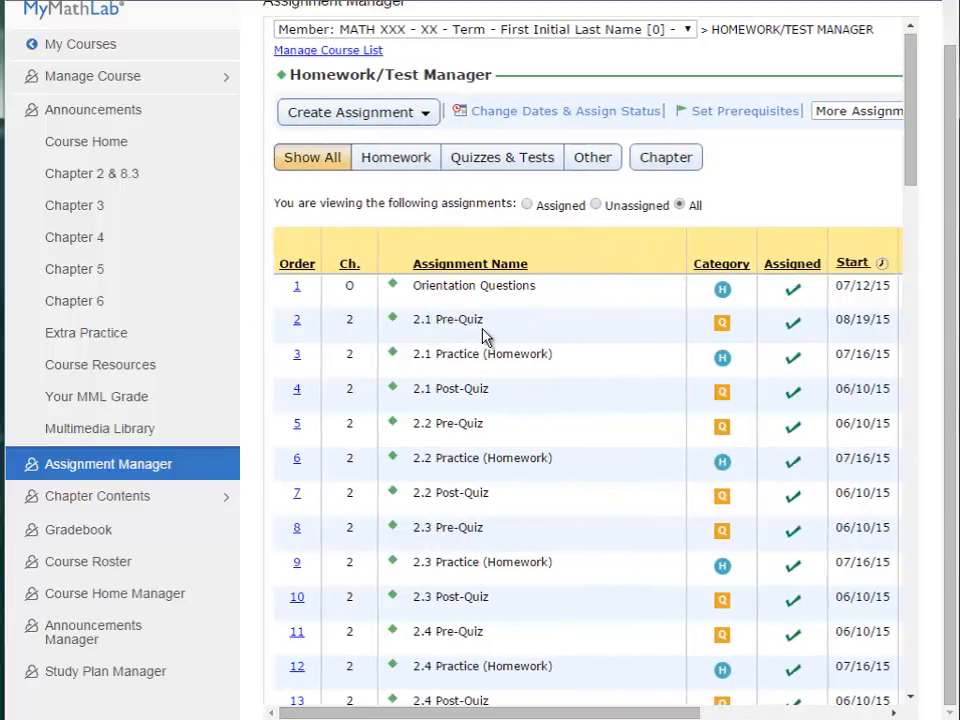
# Return to the Chapter 2 & 8.3 page and open its 2.1 Pre-Quiz link to check the quiz's due date
pyautogui.click(105, 181)
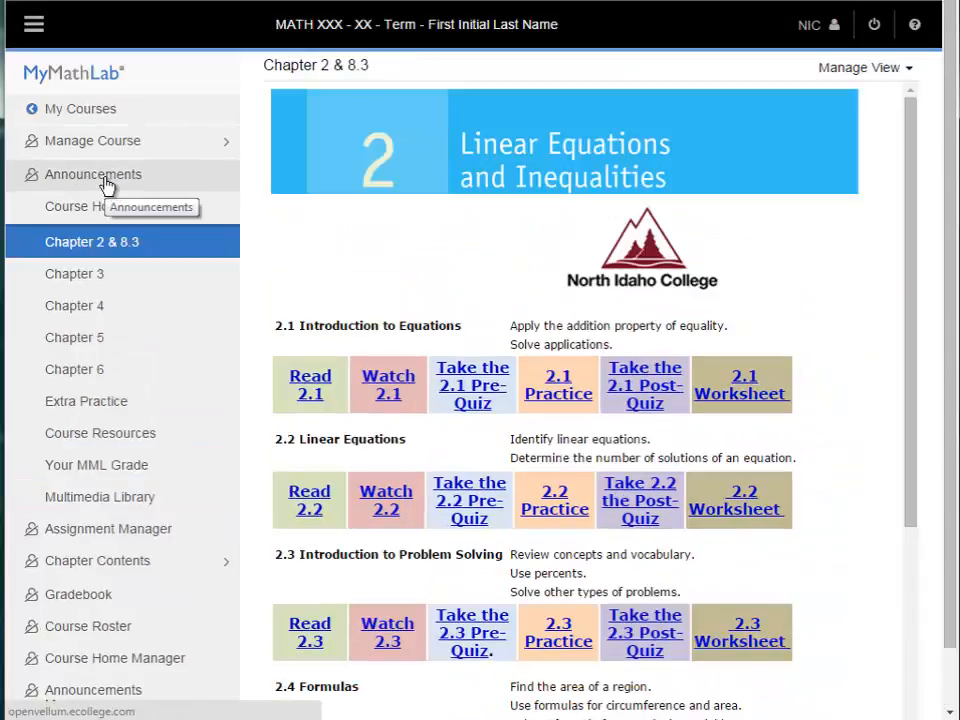
pyautogui.click(471, 392)
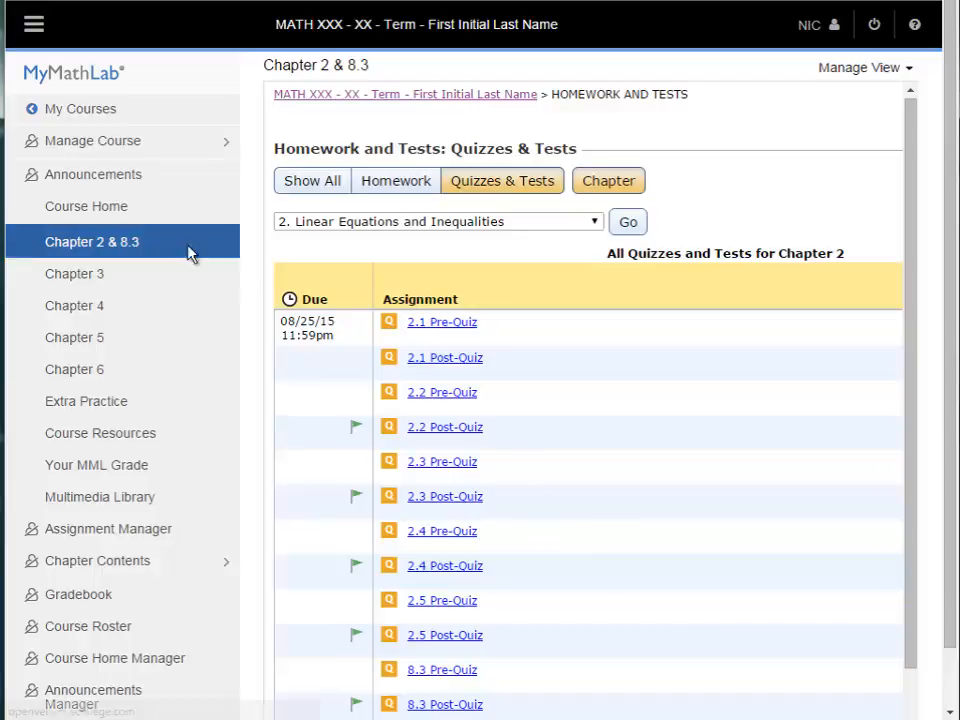
pyautogui.scroll(-2, 953, 181)
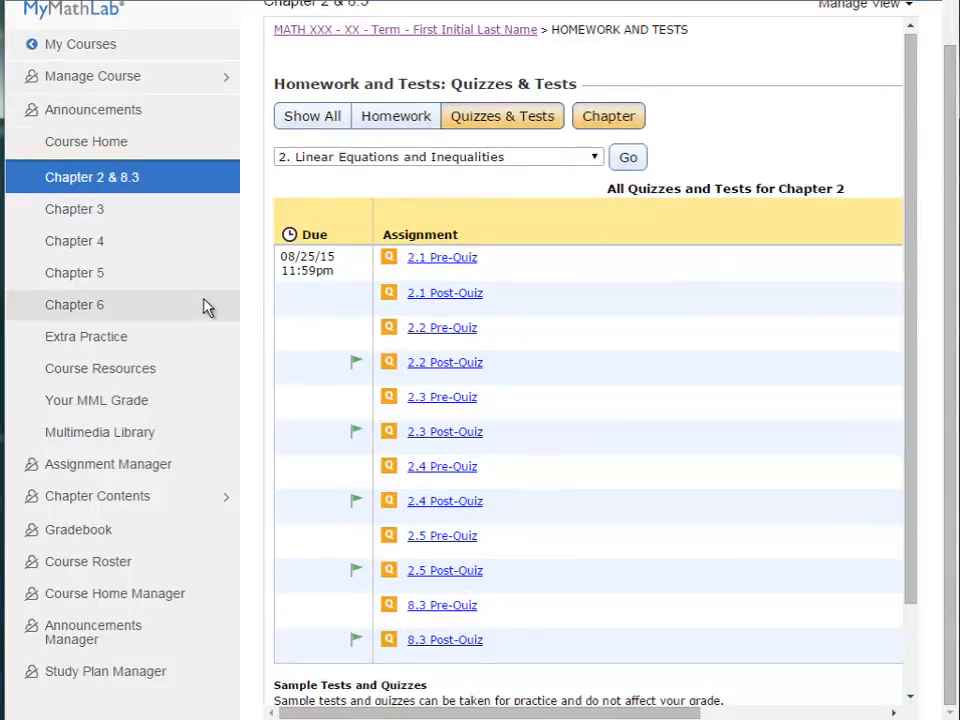
# Open Change Dates & Assign Status in the Assignment Manager and review the start and due dates of the listed assignments
pyautogui.click(112, 466)
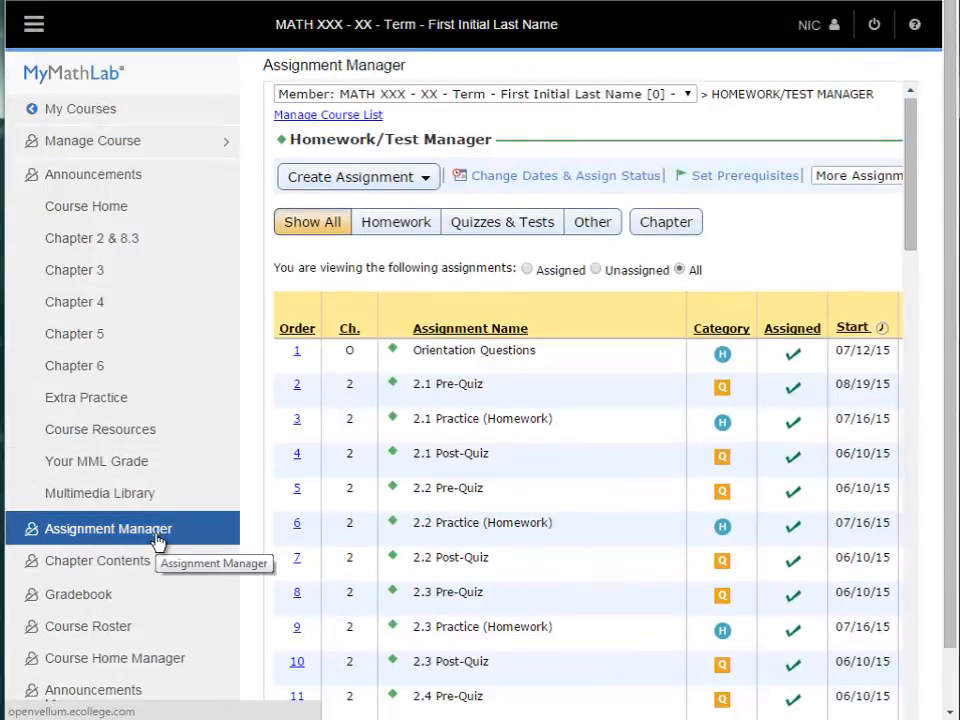
pyautogui.click(585, 185)
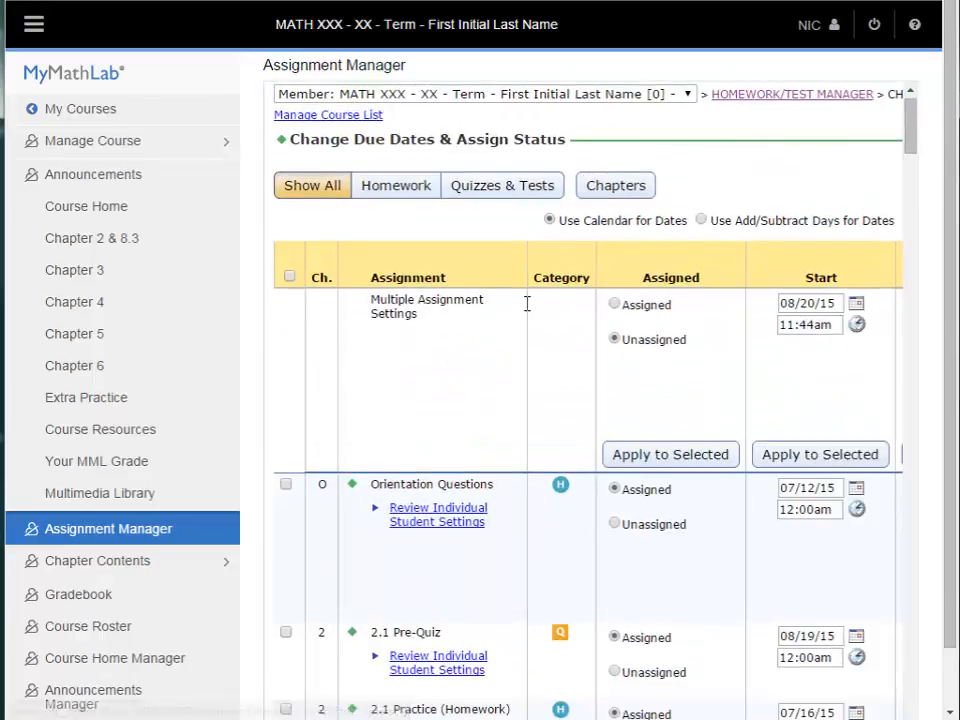
pyautogui.scroll(-3, 526, 308)
pyautogui.scroll(-2, 526, 311)
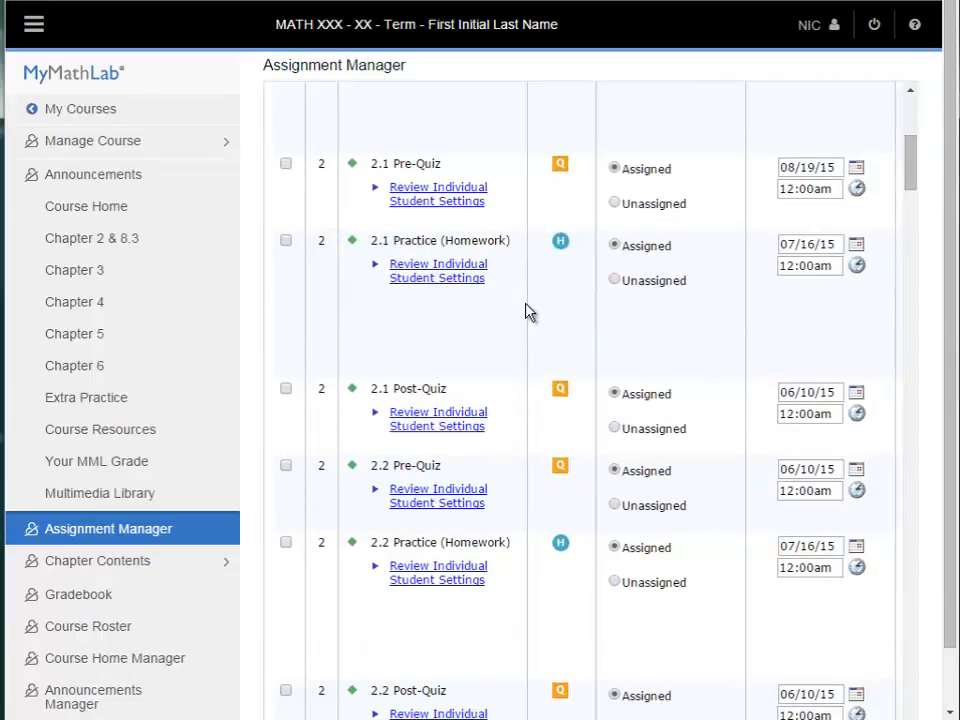
pyautogui.scroll(1, 528, 312)
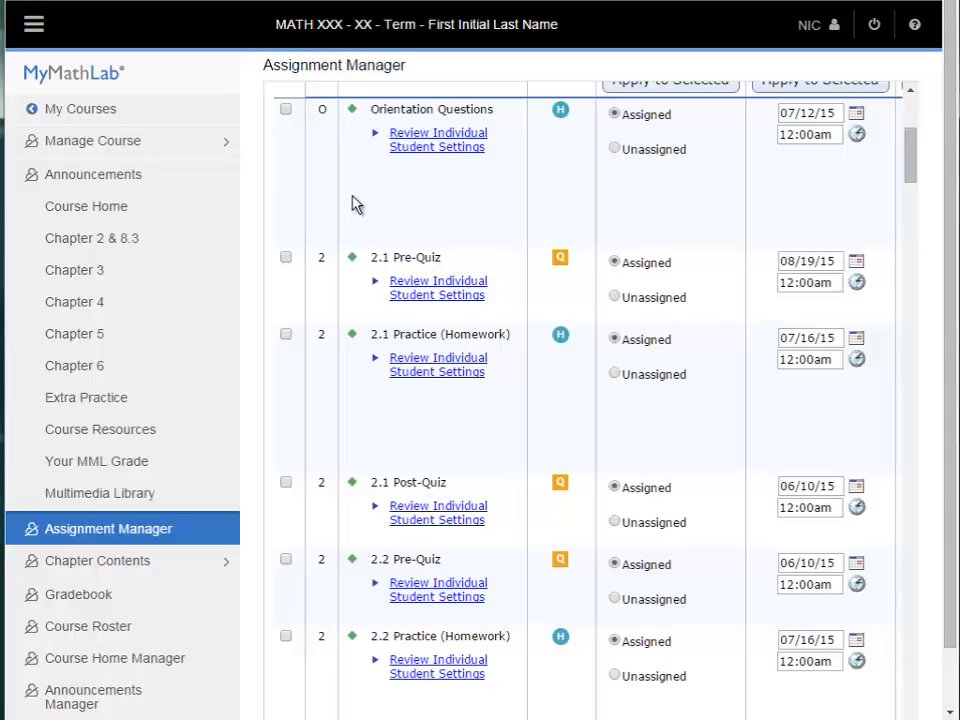
pyautogui.click(34, 28)
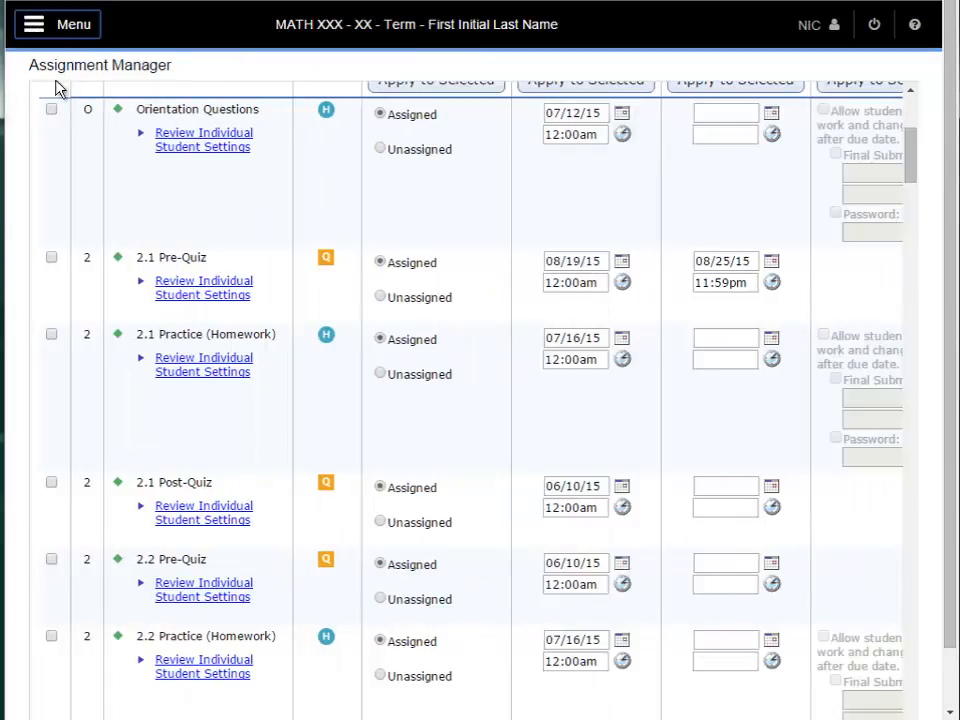
pyautogui.click(50, 32)
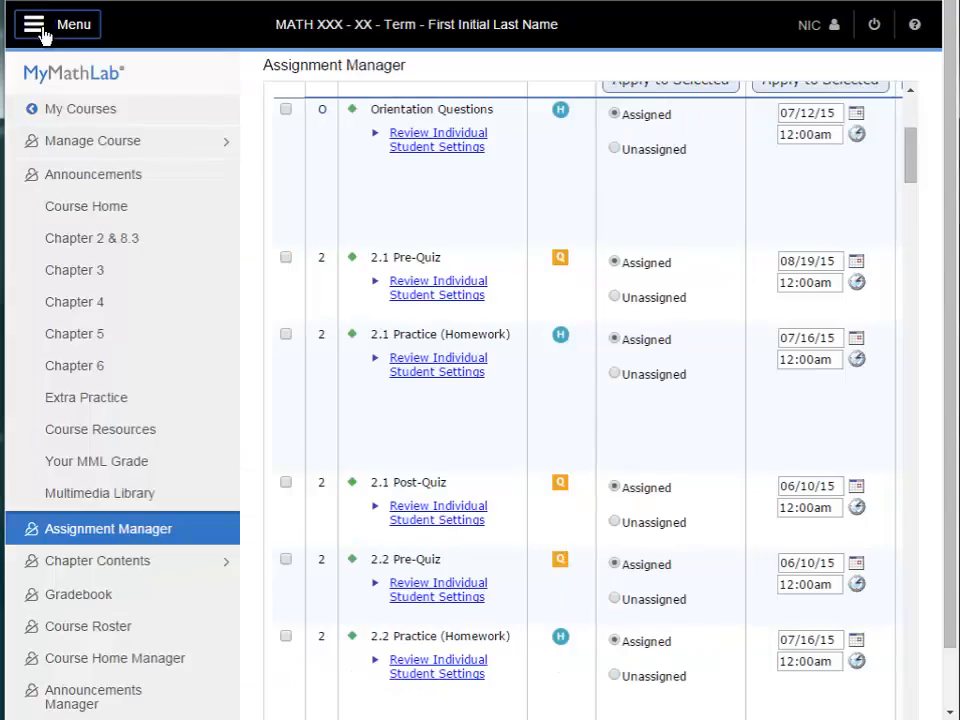
# Hide the course menu and limit the Change Due Dates & Assign Status list to quizzes and tests
pyautogui.click(41, 34)
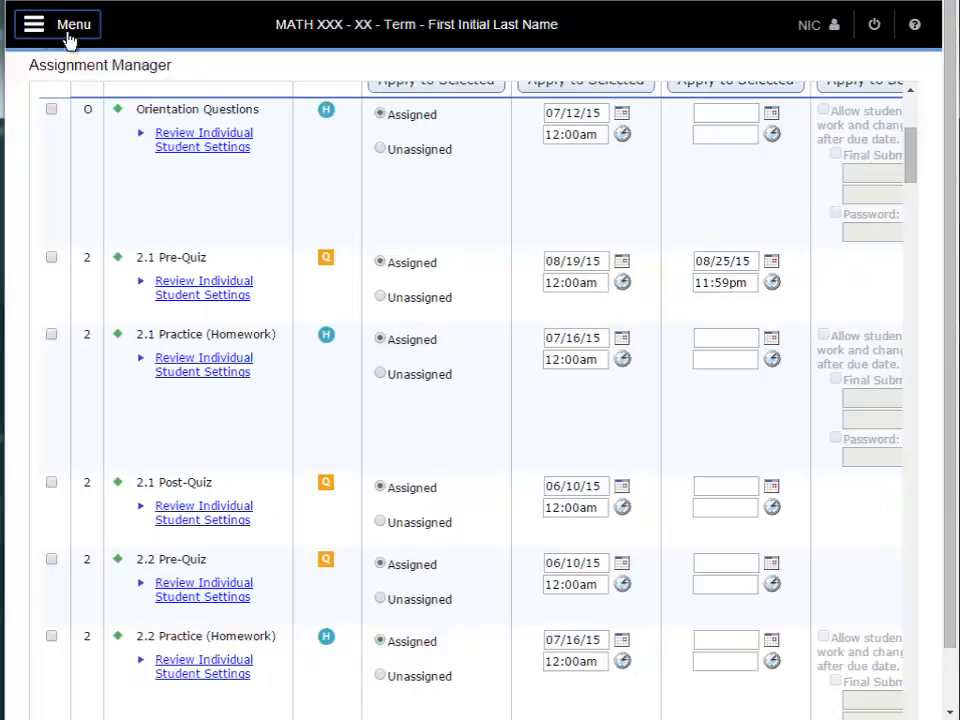
pyautogui.scroll(1, 517, 390)
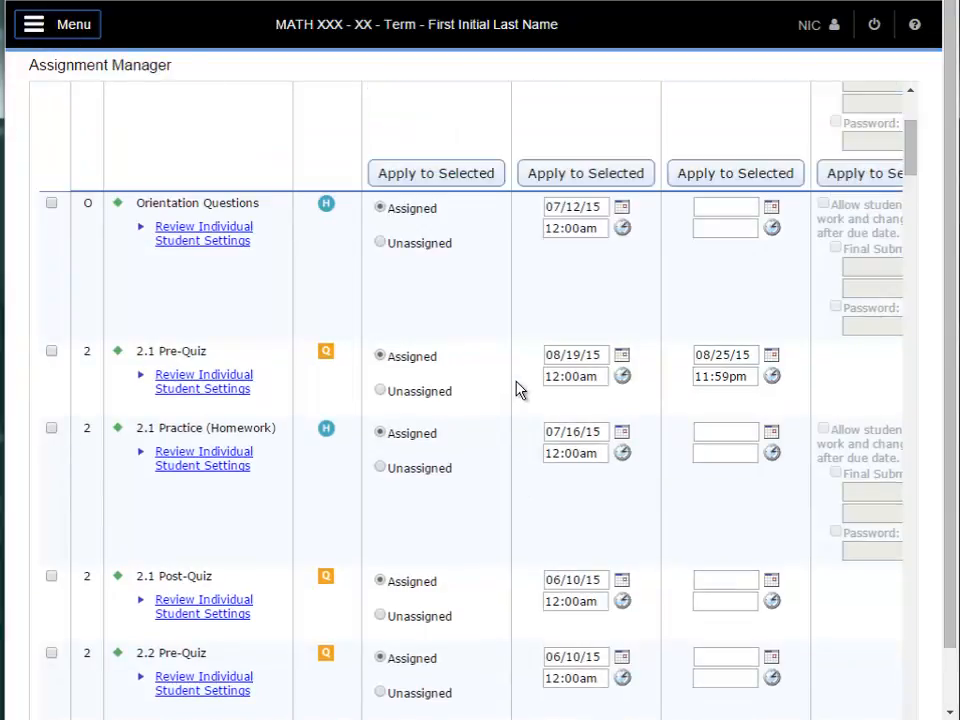
pyautogui.scroll(3, 517, 390)
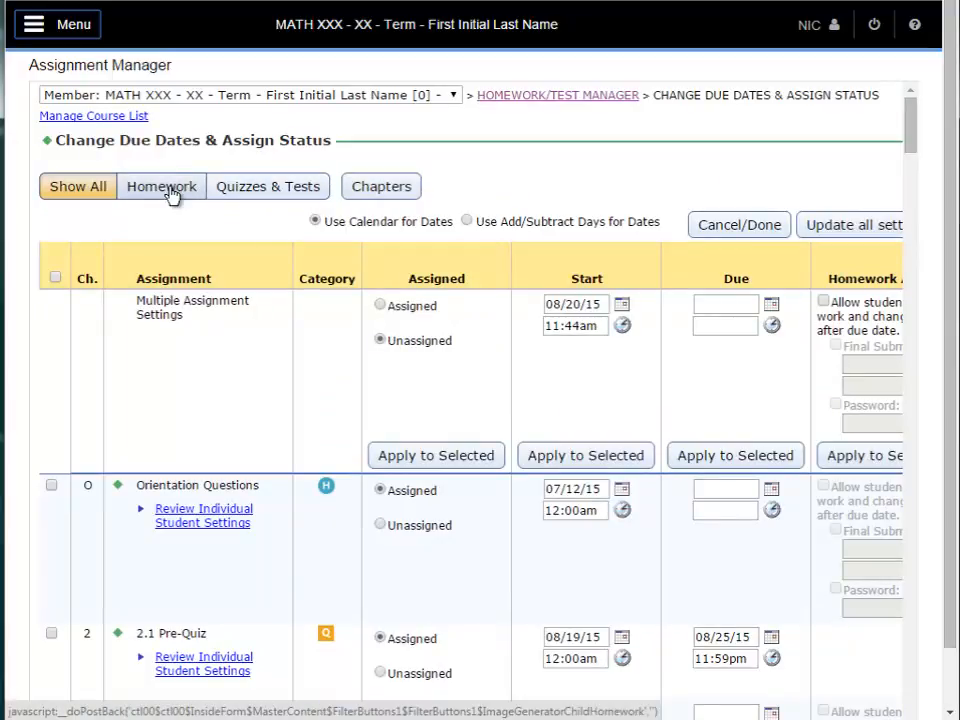
pyautogui.click(265, 198)
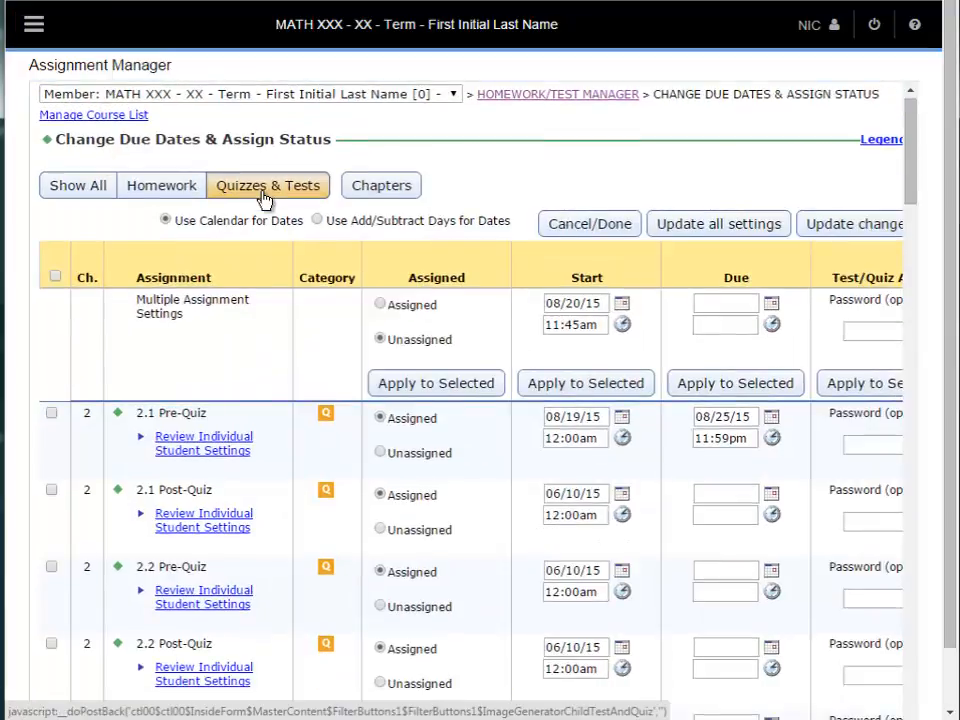
# Look through the listed quizzes and set the 2.1 Post-Quiz due date to 9/16/15 at 11:59 PM
pyautogui.scroll(-3, 264, 347)
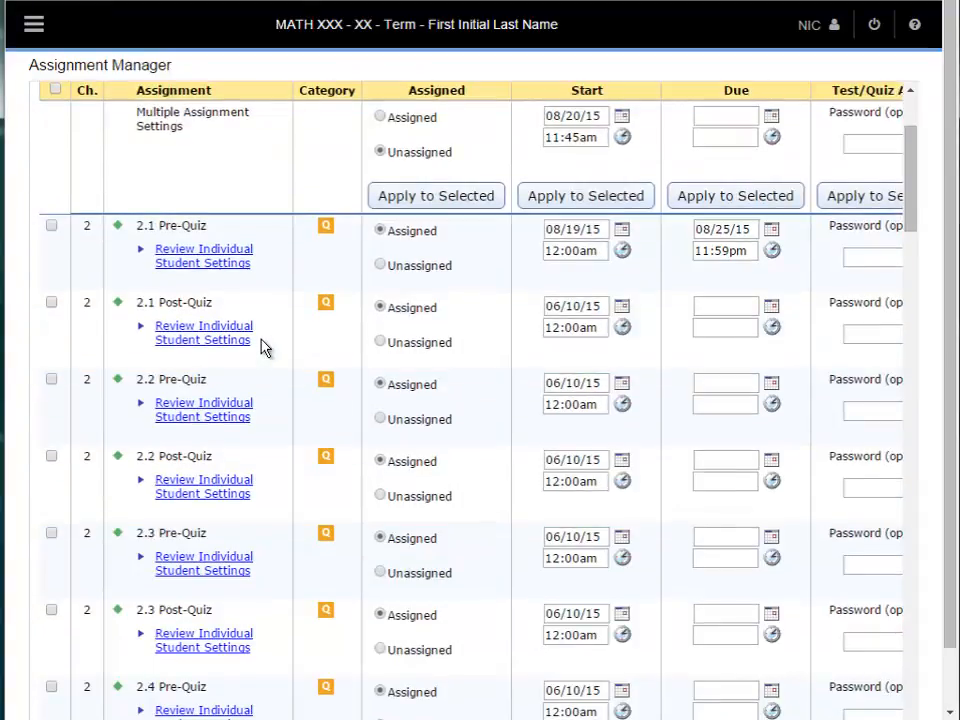
pyautogui.scroll(-5, 264, 347)
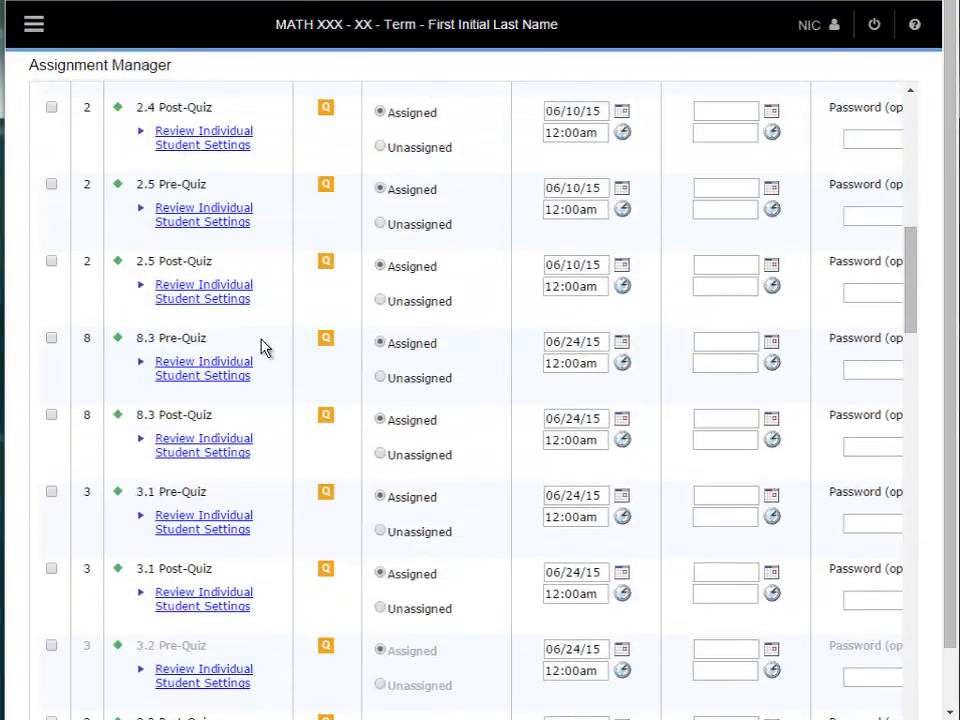
pyautogui.scroll(-4, 264, 347)
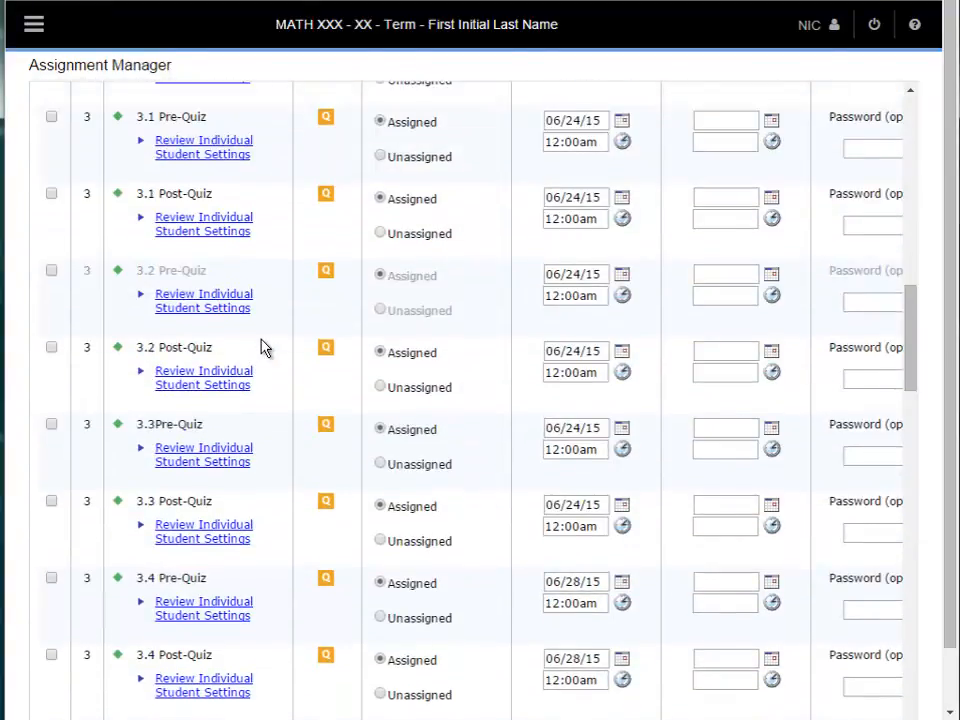
pyautogui.scroll(-5, 264, 347)
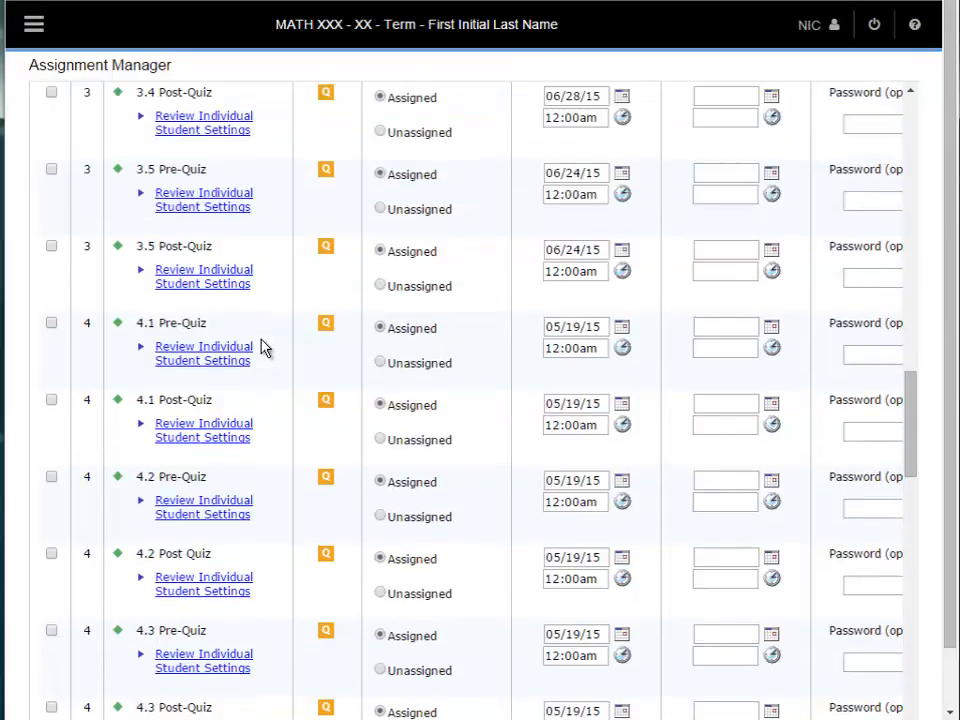
pyautogui.scroll(7, 264, 347)
pyautogui.scroll(10, 264, 347)
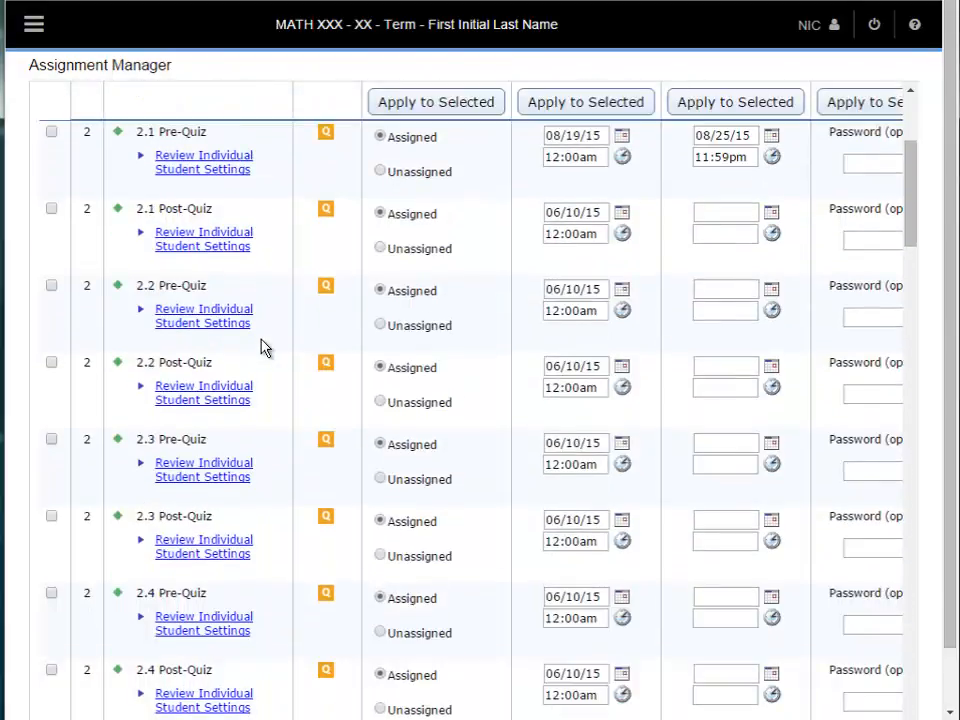
pyautogui.scroll(-2, 264, 347)
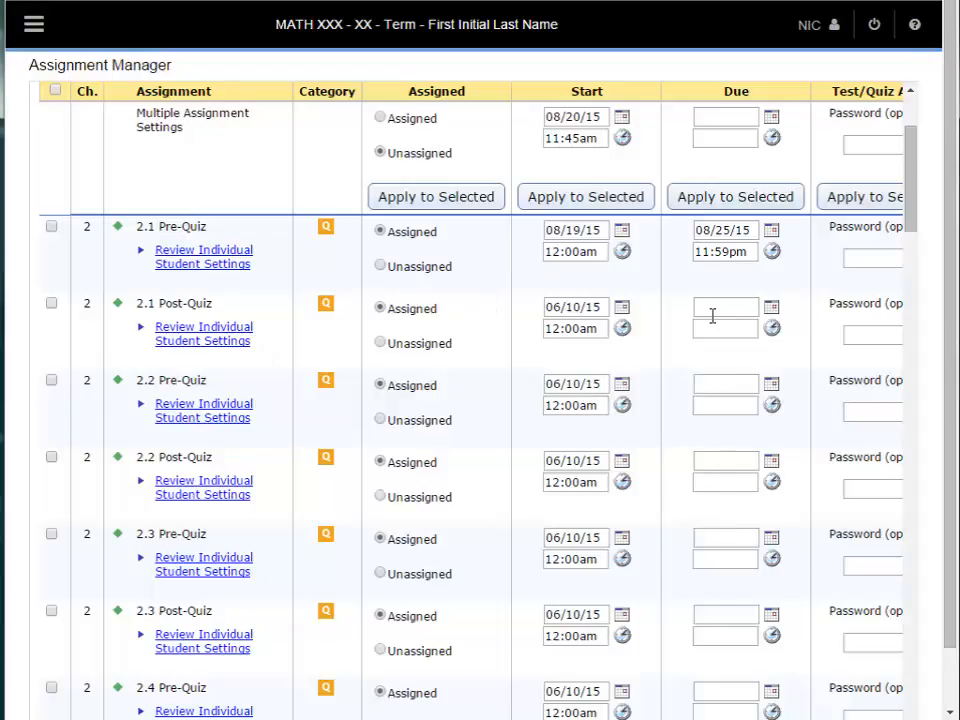
pyautogui.click(773, 310)
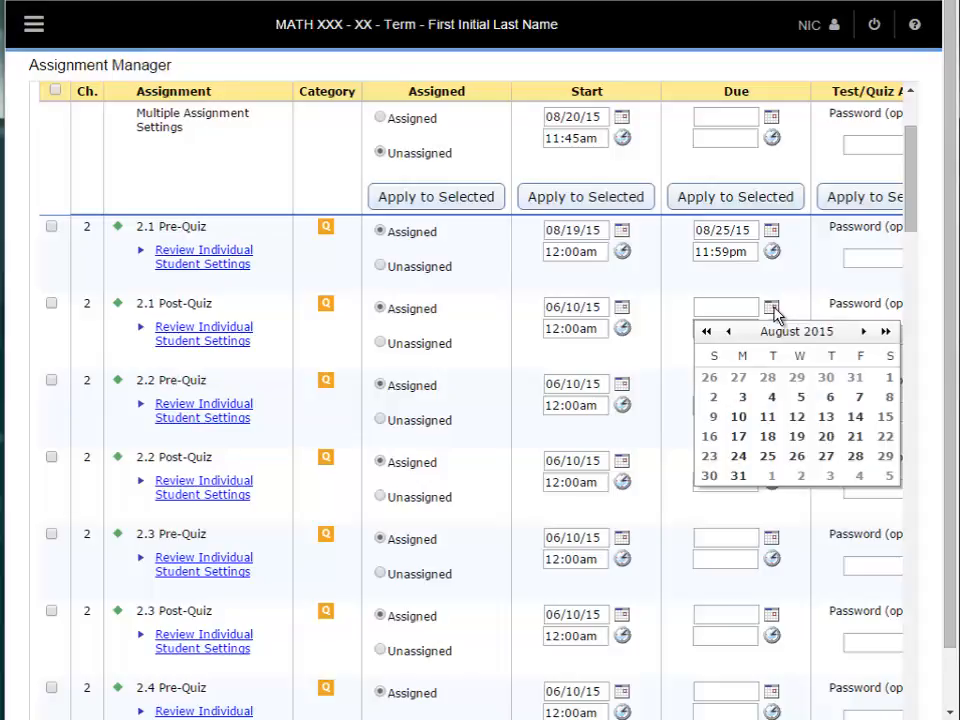
pyautogui.click(863, 333)
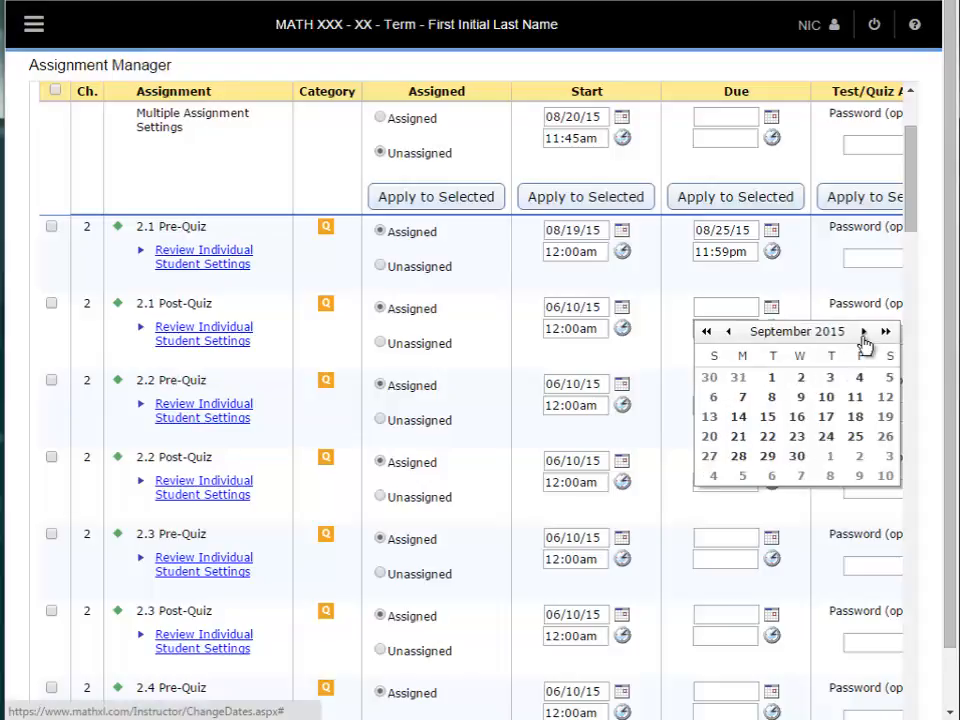
pyautogui.click(799, 417)
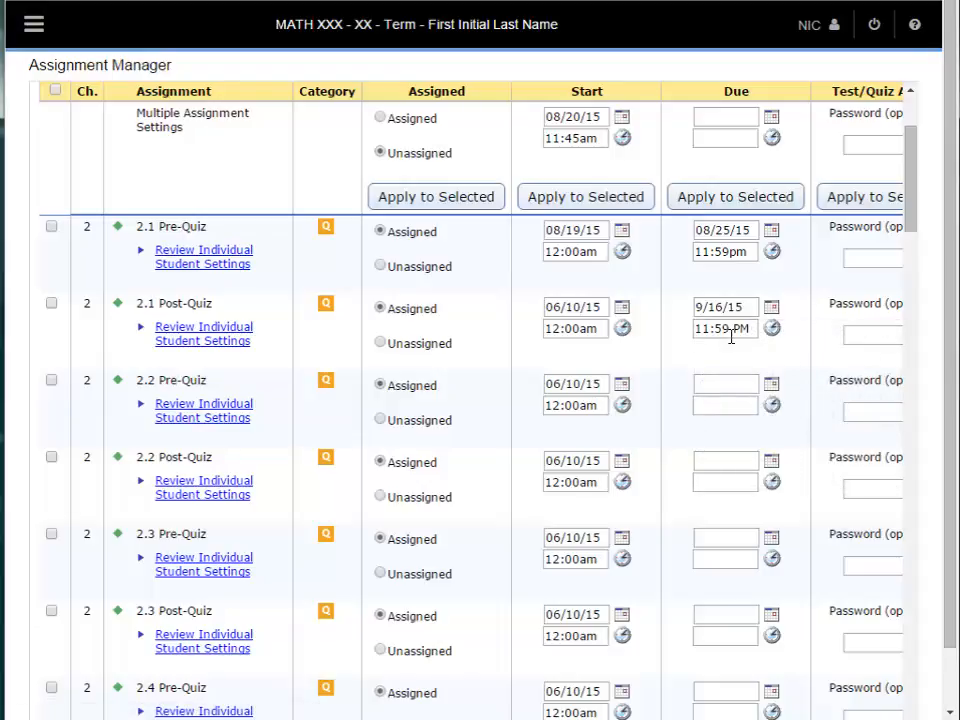
pyautogui.click(773, 330)
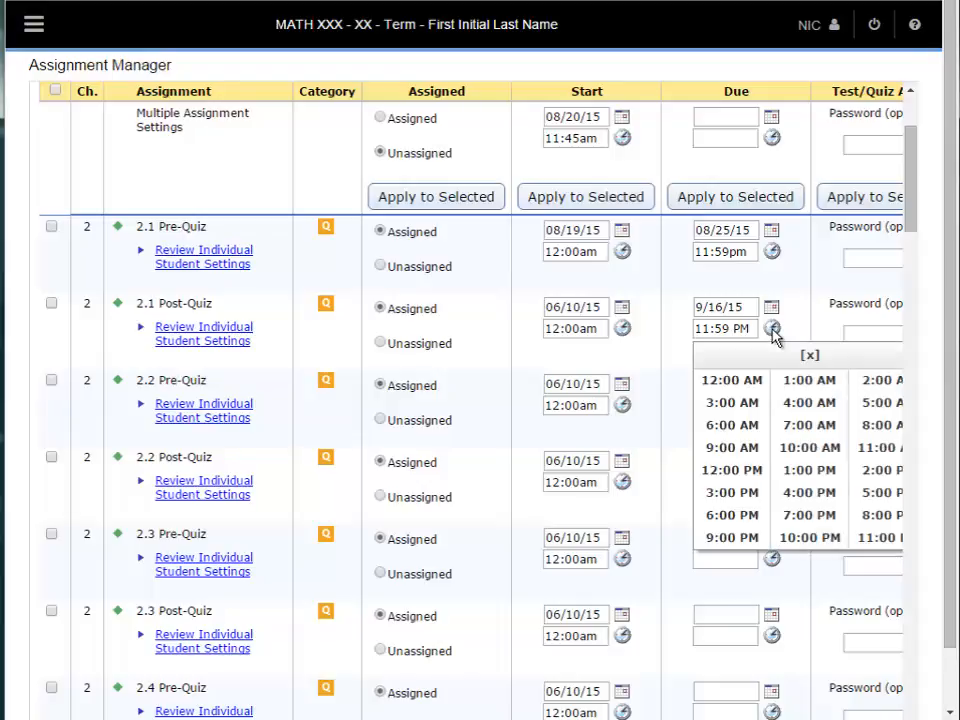
pyautogui.click(772, 330)
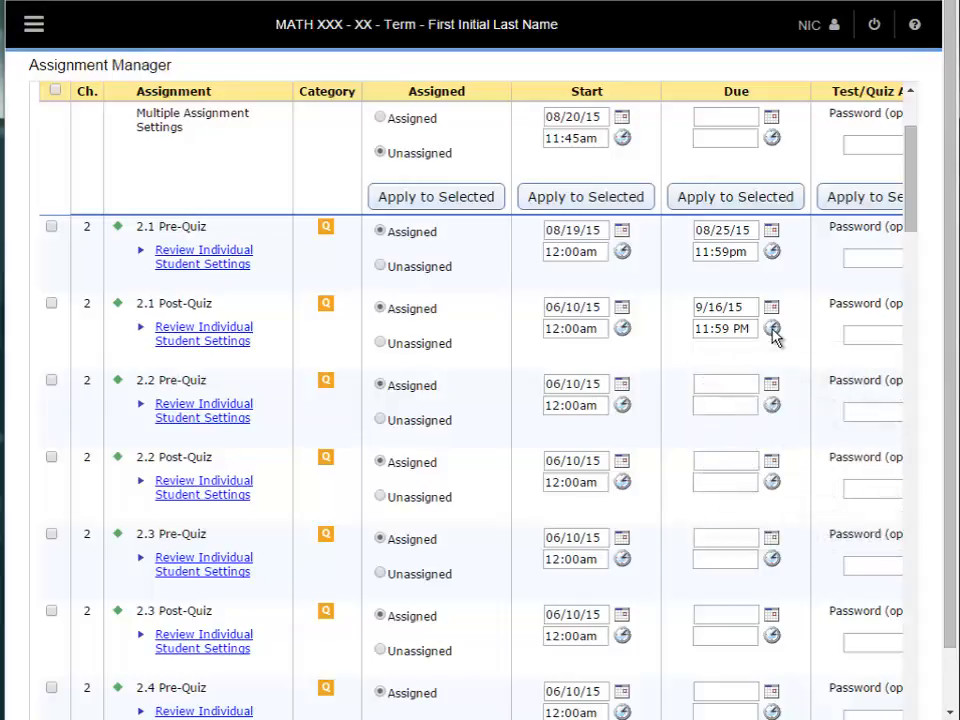
# Set the due date in Multiple Assignment Settings to 8/31/15 at 11:59 PM
pyautogui.scroll(-1, 679, 467)
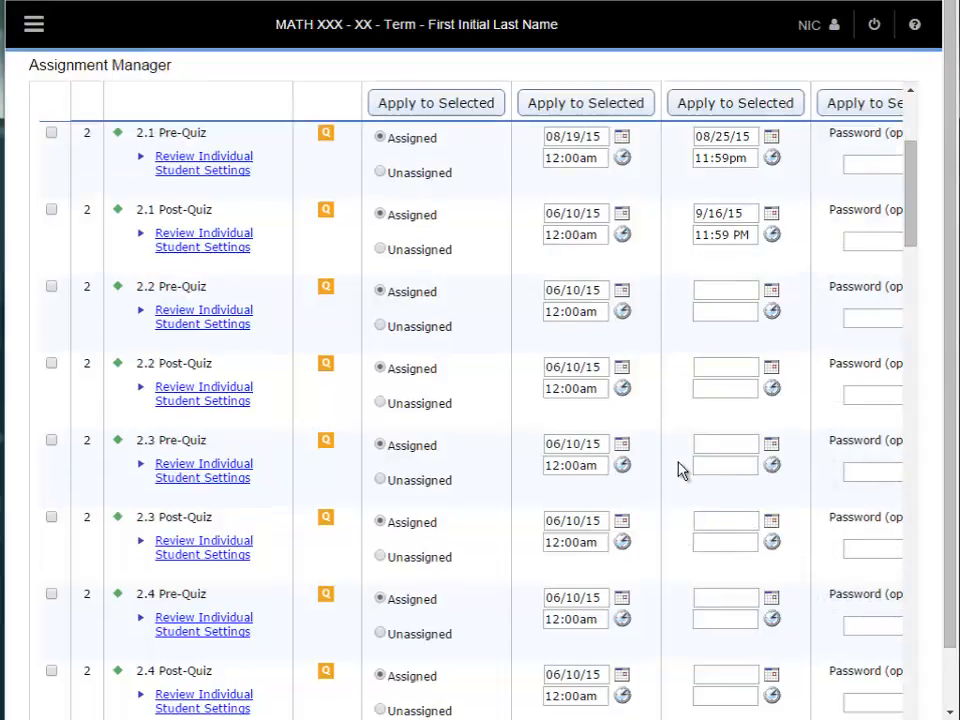
pyautogui.scroll(1, 679, 467)
pyautogui.scroll(1, 679, 467)
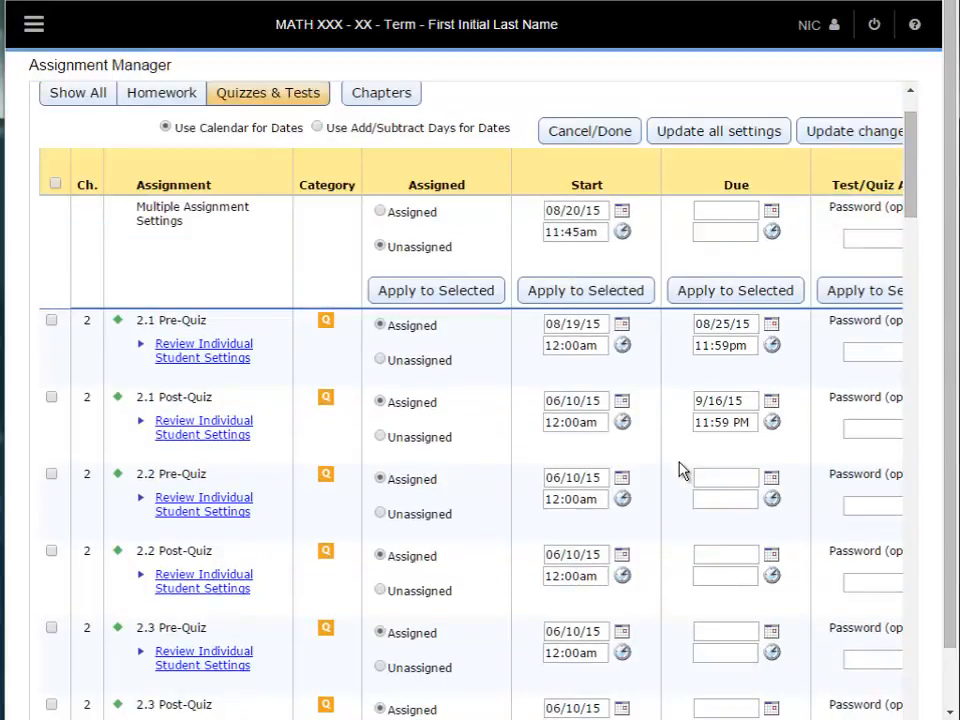
pyautogui.click(773, 212)
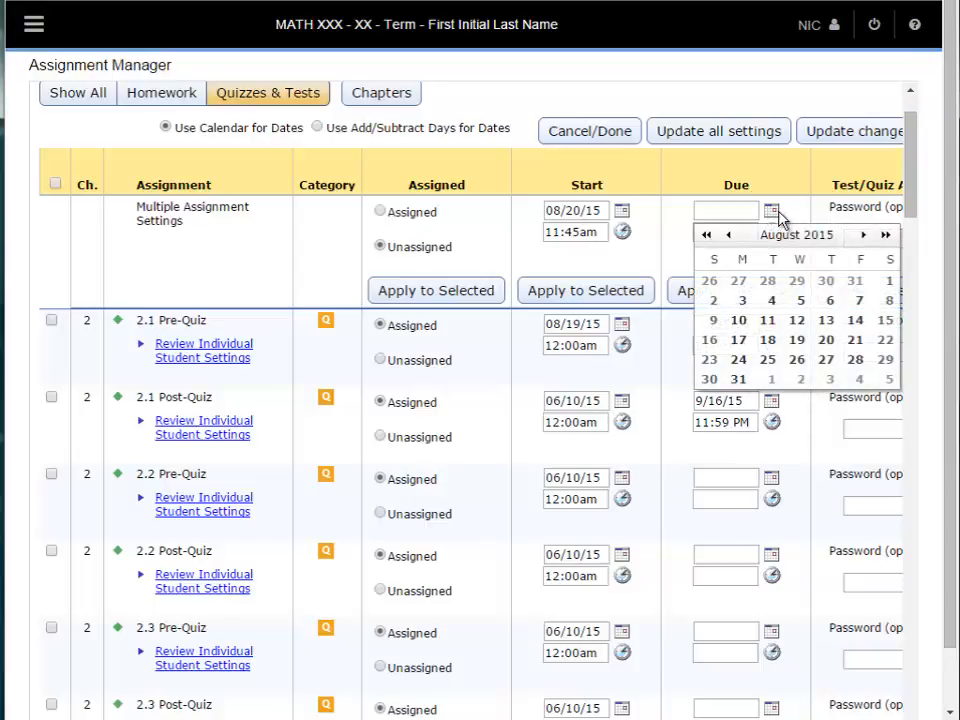
pyautogui.click(738, 379)
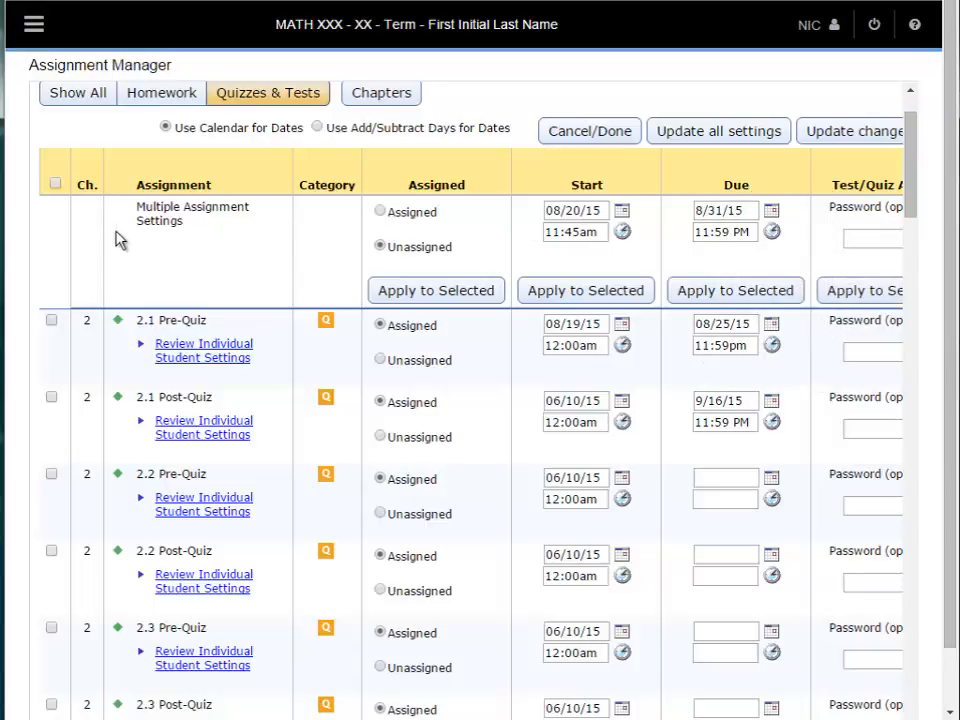
# Select the 2.2 Post-Quiz, 2.3 Pre-Quiz and 2.3 Post-Quiz, and apply the shared due date to them
pyautogui.scroll(-3, 743, 349)
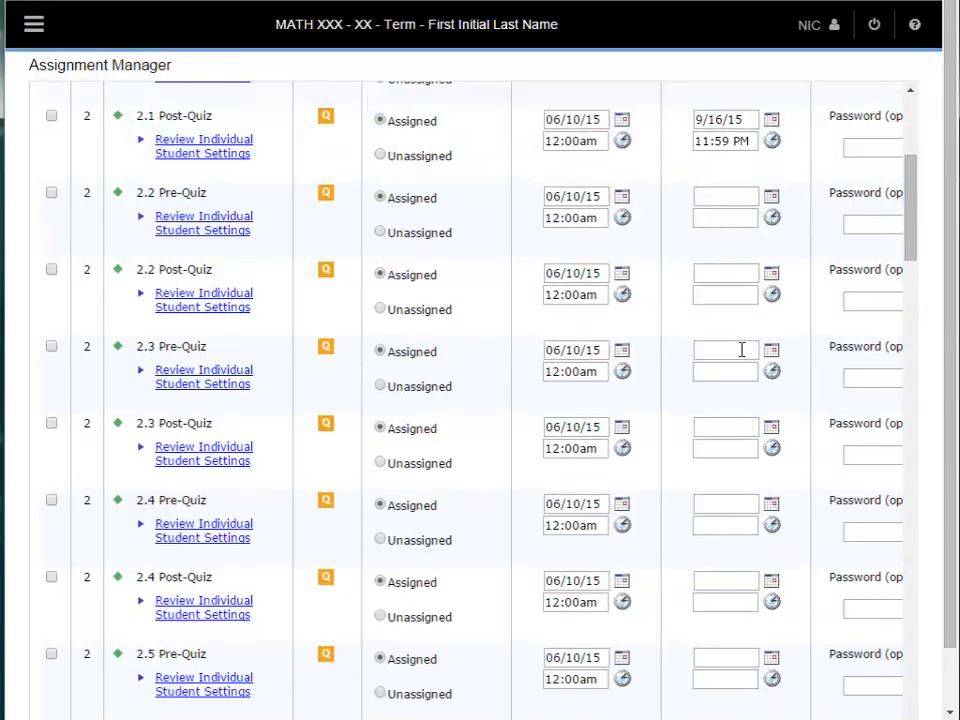
pyautogui.click(51, 270)
pyautogui.scroll(4, 555, 403)
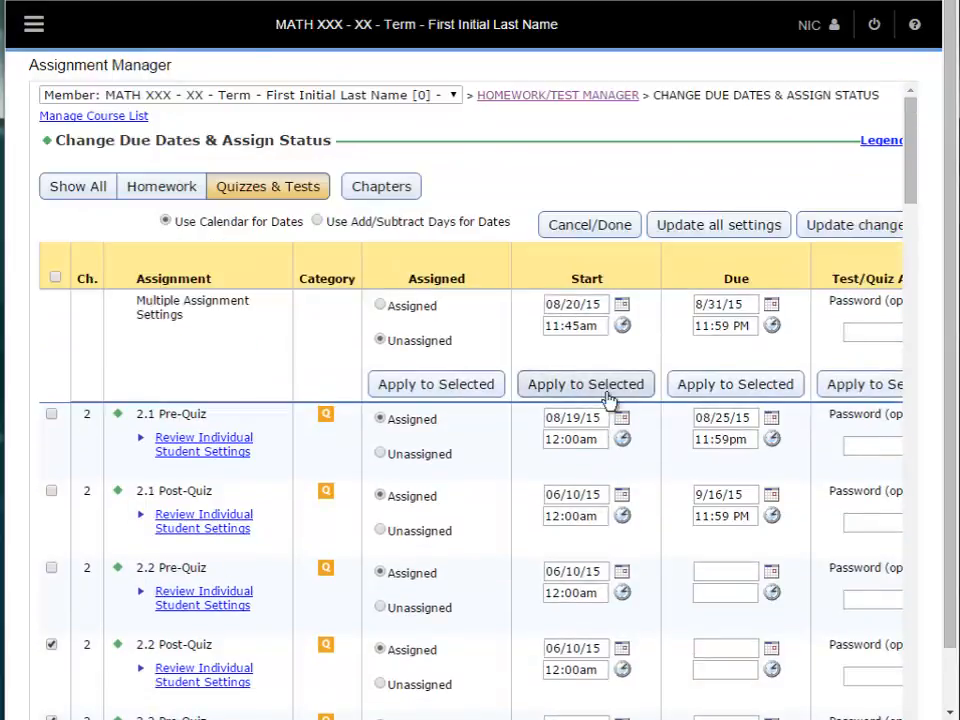
pyautogui.click(716, 385)
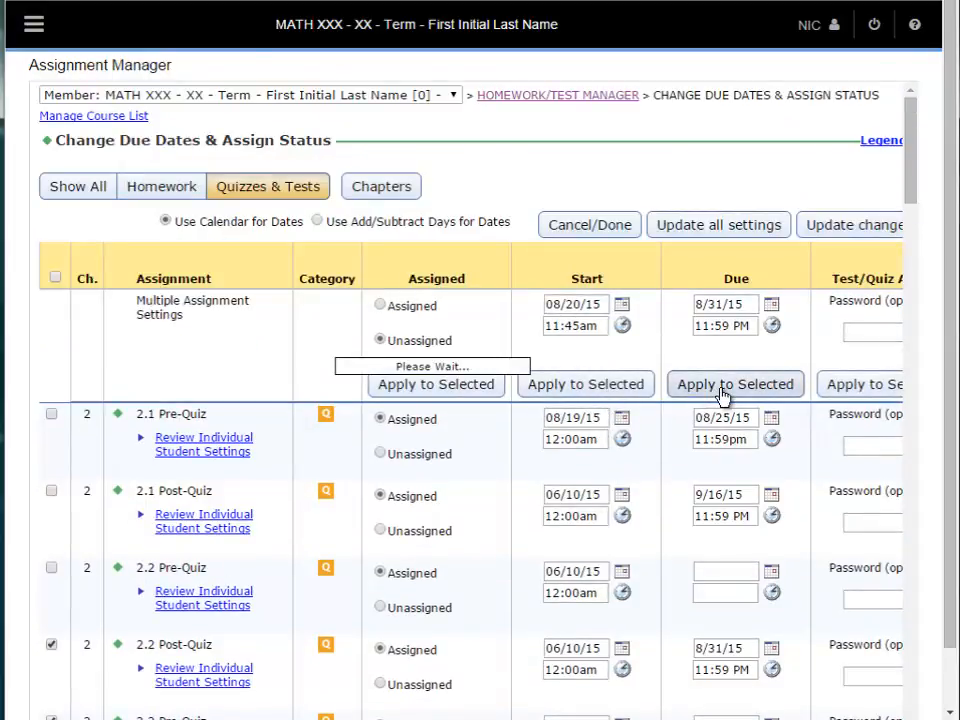
pyautogui.scroll(-1, 720, 390)
pyautogui.scroll(-2, 720, 388)
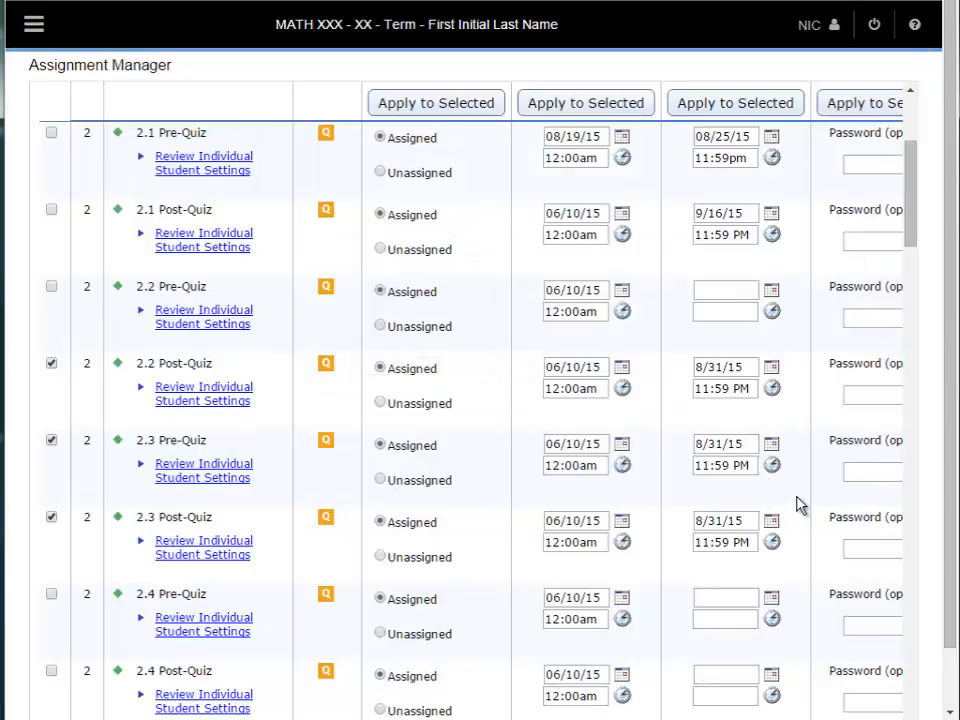
# Update the changed settings, and check the quiz due dates through the 2.1 Pre-Quiz link on the Chapter 2 & 8.3 page
pyautogui.scroll(3, 800, 505)
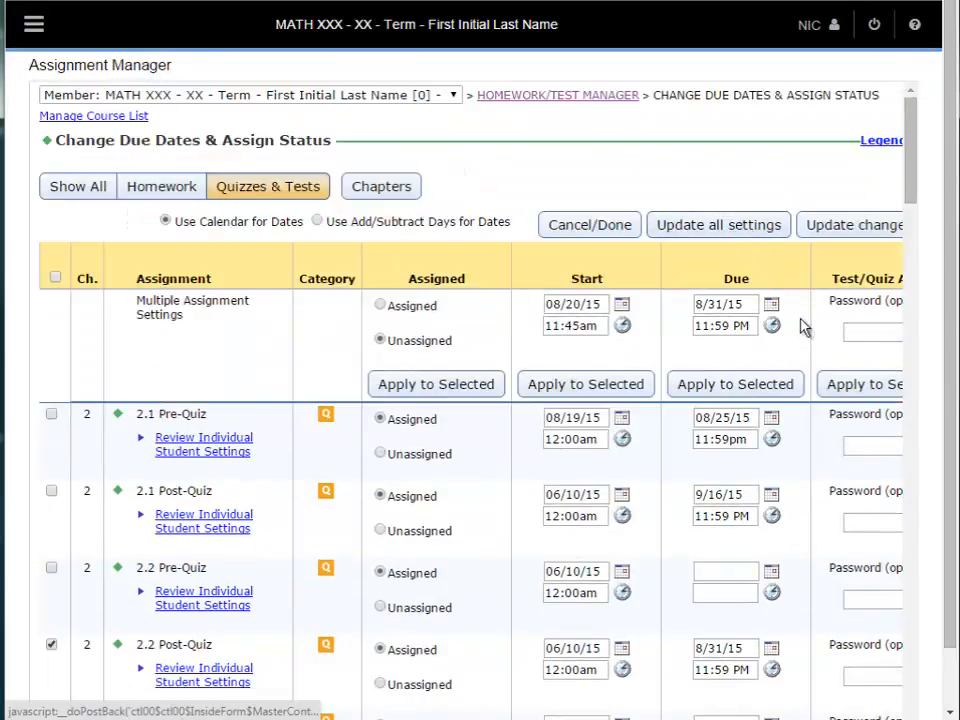
pyautogui.click(855, 225)
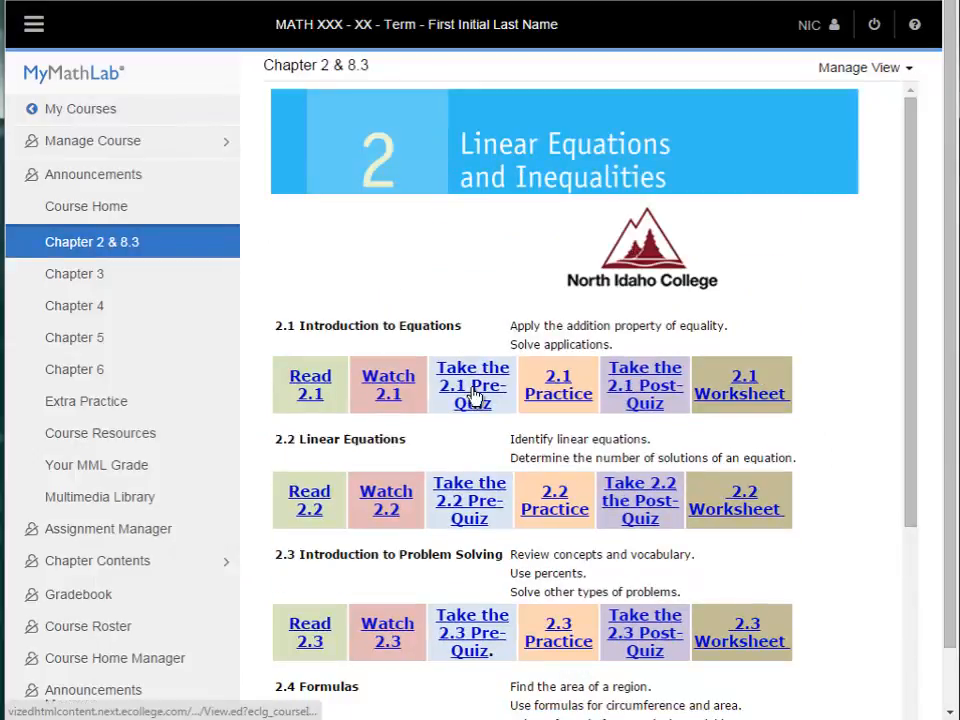
pyautogui.click(473, 398)
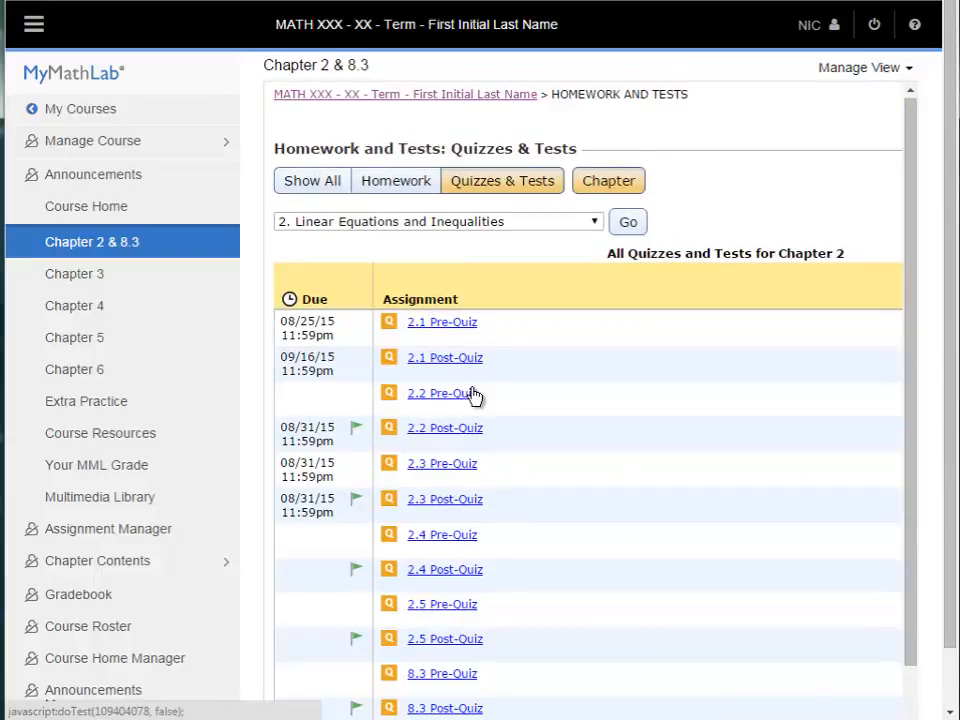
pyautogui.moveTo(354, 431)
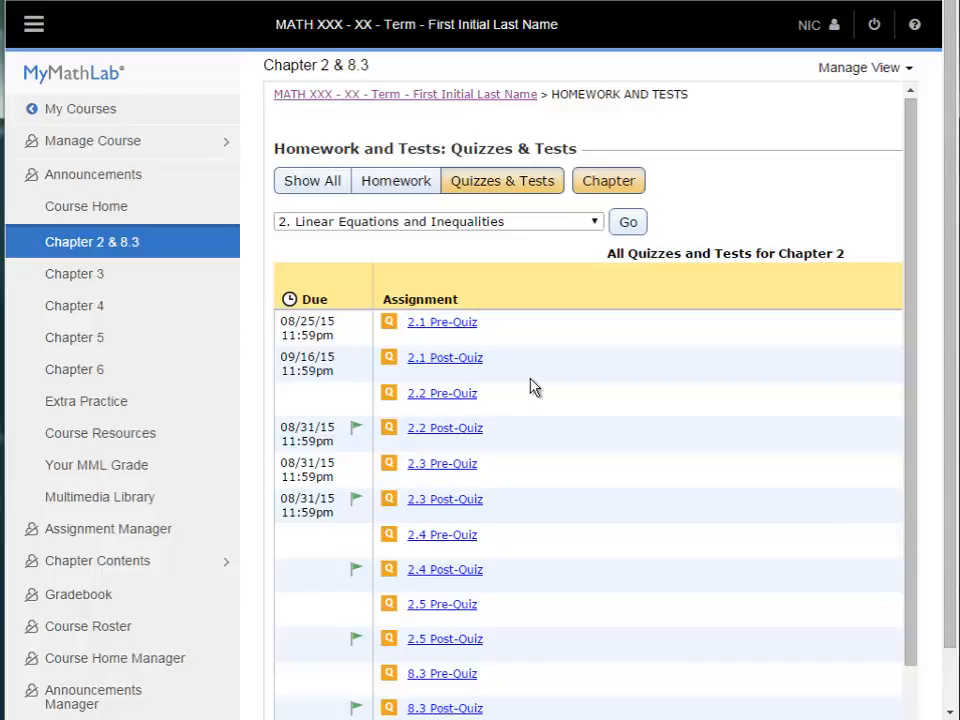
# Open the class settings of the 2.1 Practice (Homework) assignment from the homework list in the Assignment Manager
pyautogui.click(166, 536)
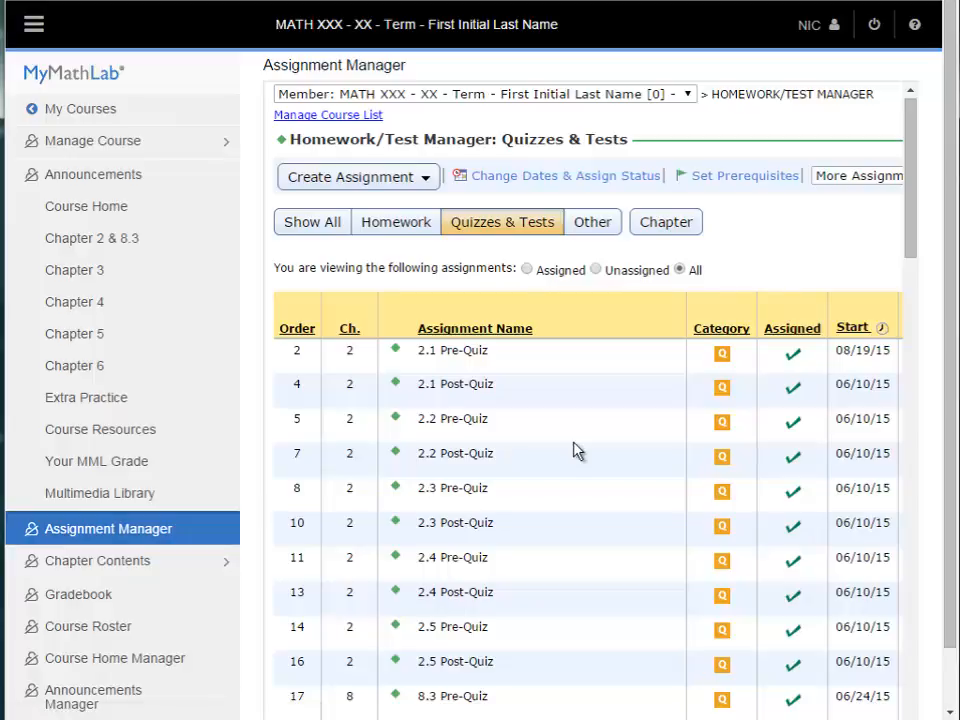
pyautogui.click(395, 230)
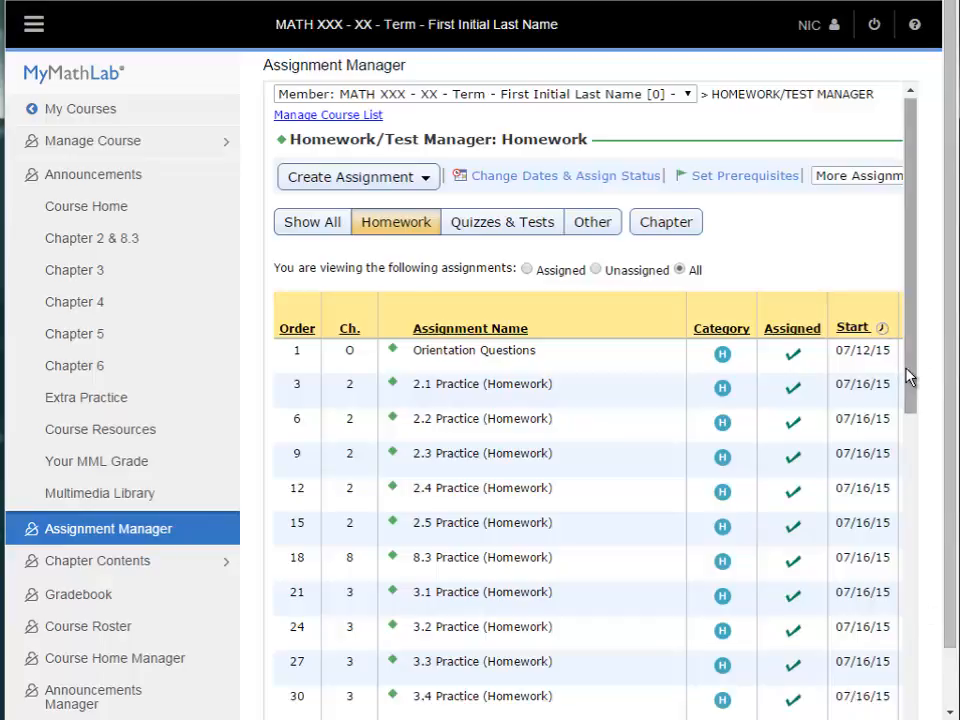
pyautogui.moveTo(909, 377); pyautogui.dragTo(846, 692)
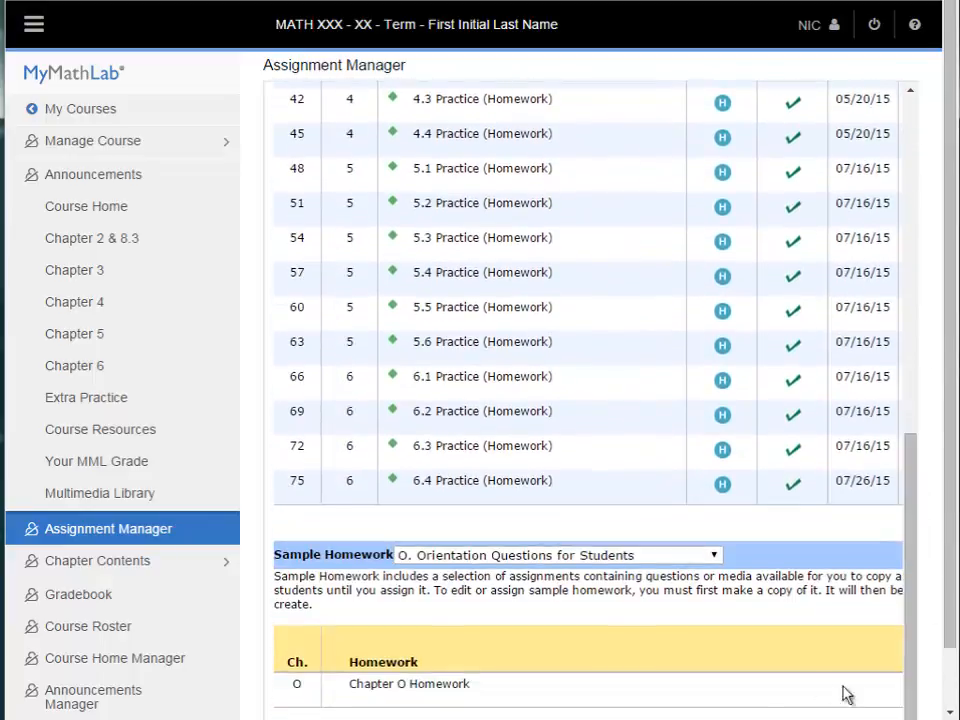
pyautogui.scroll(-2, 953, 655)
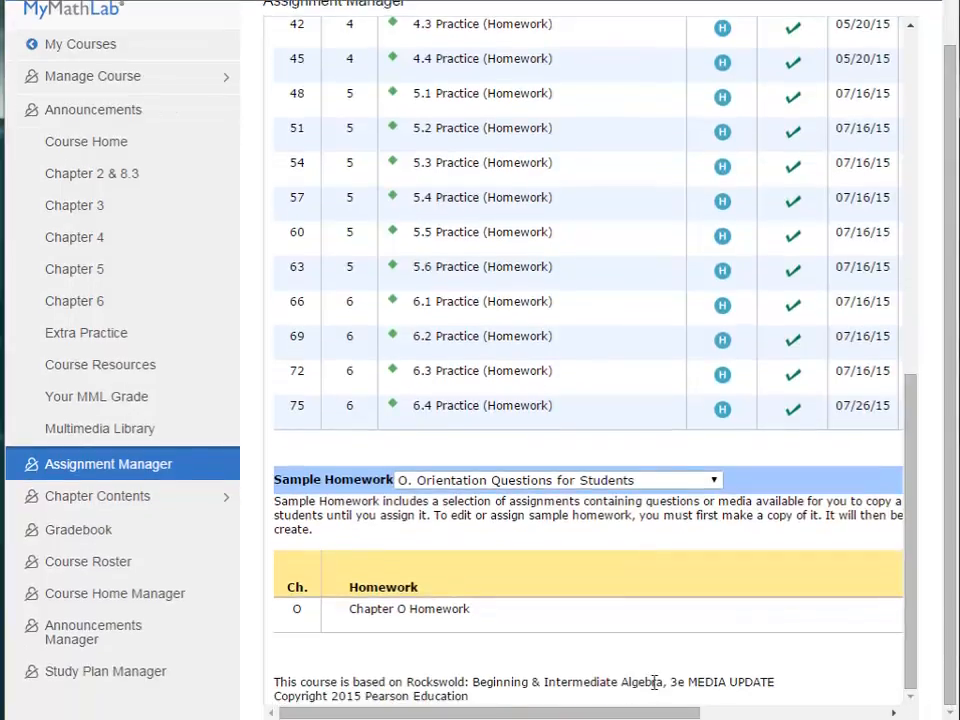
pyautogui.hscroll(5, 918, 700)
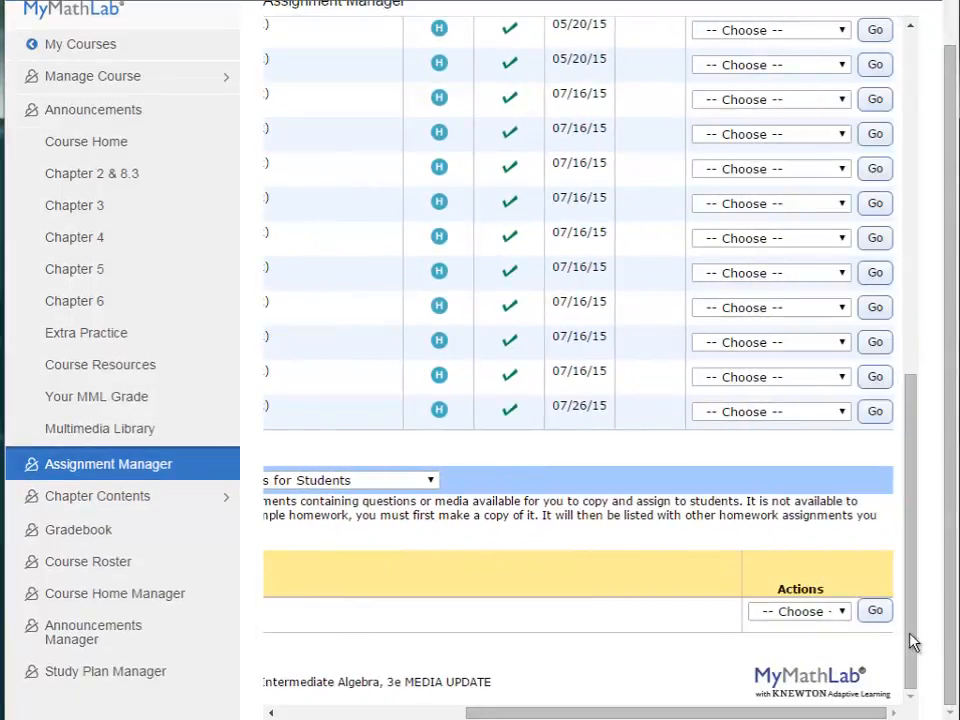
pyautogui.moveTo(912, 636); pyautogui.dragTo(880, 350)
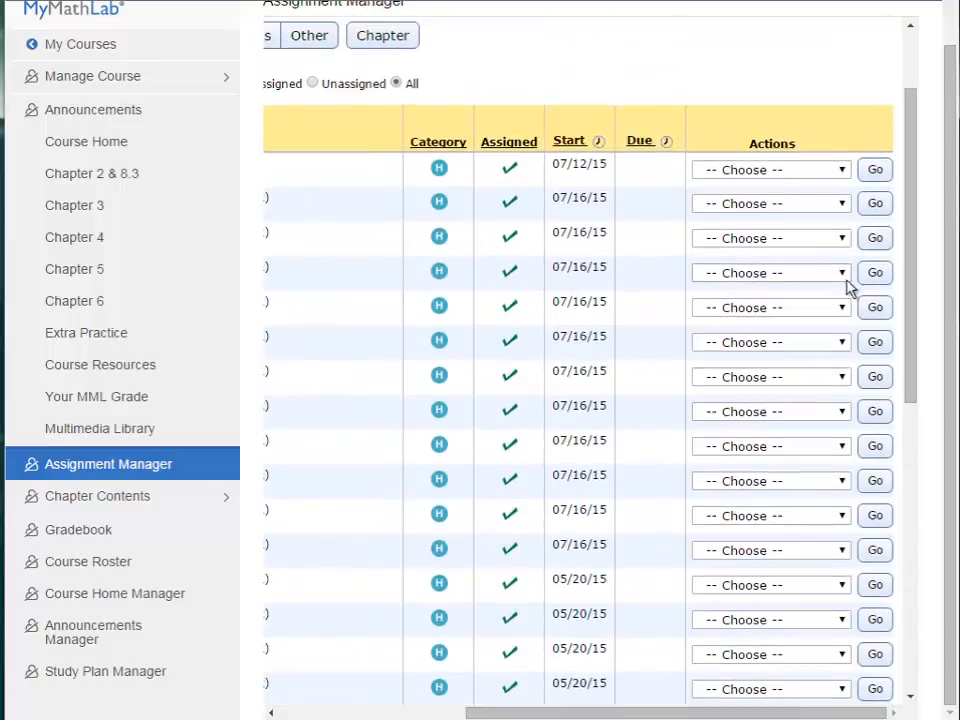
pyautogui.click(775, 204)
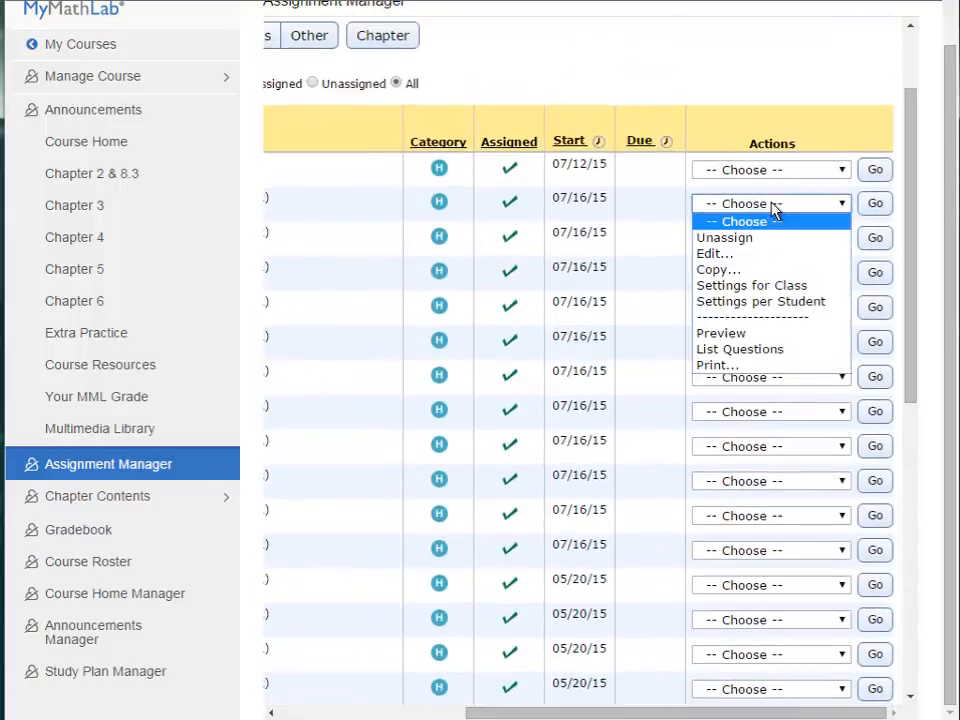
pyautogui.click(757, 286)
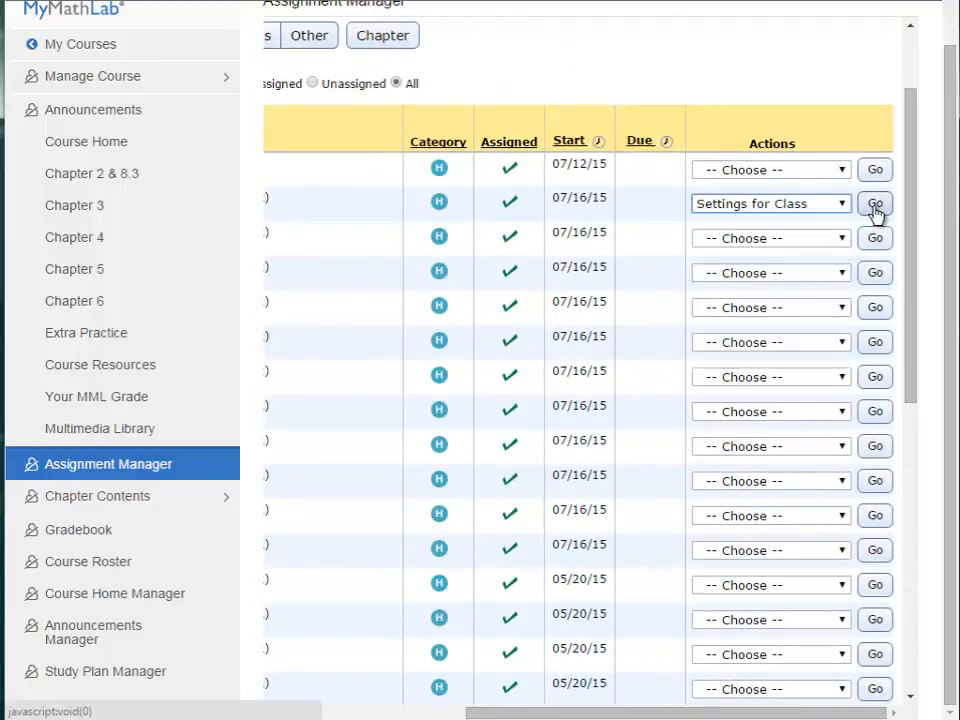
pyautogui.click(876, 208)
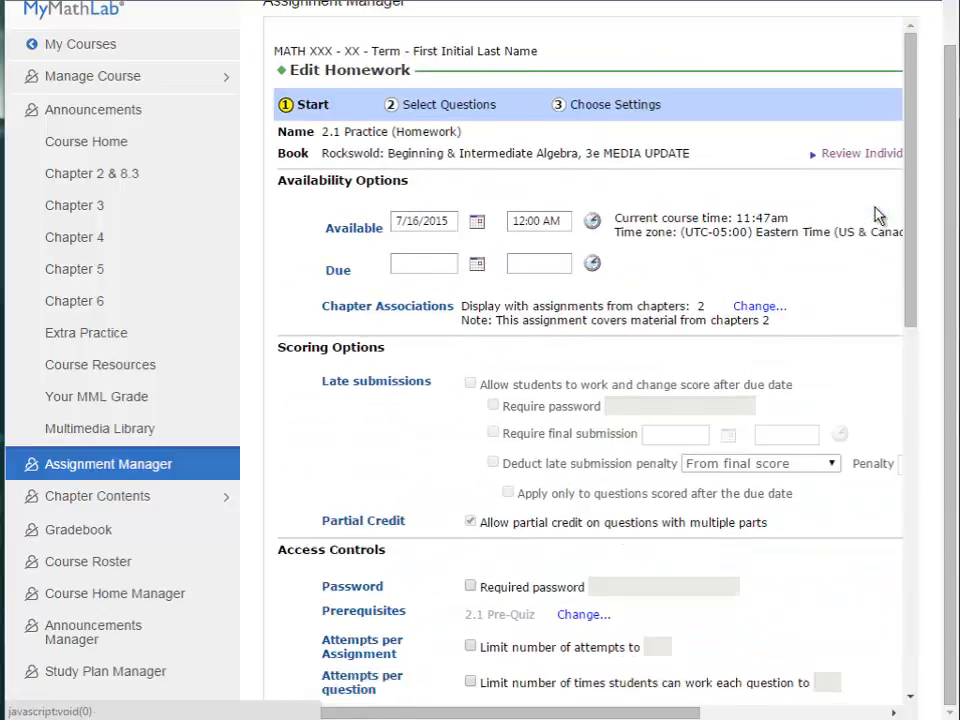
# Set the due date of 2.1 Practice (Homework) to 8/31/2015 at 5:00 PM
pyautogui.click(477, 264)
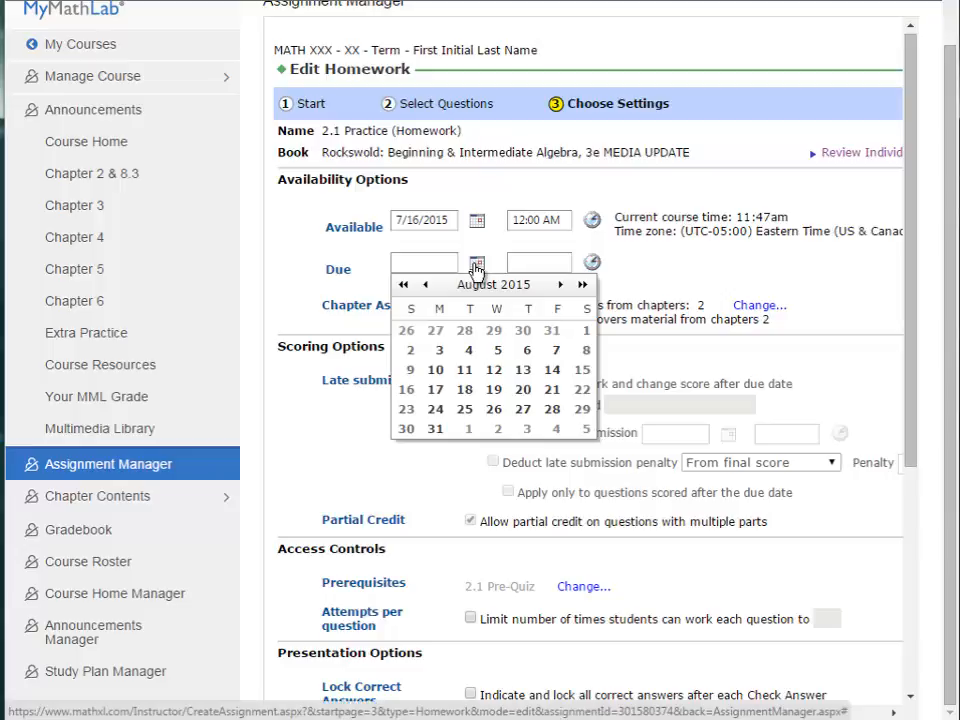
pyautogui.click(435, 429)
pyautogui.click(560, 263)
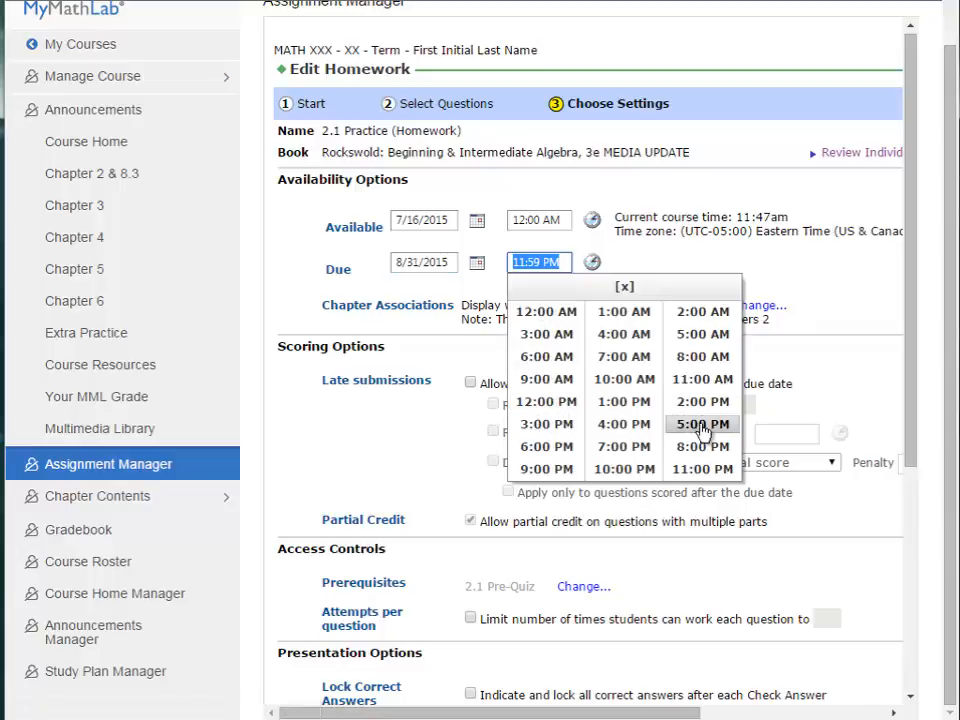
pyautogui.click(700, 424)
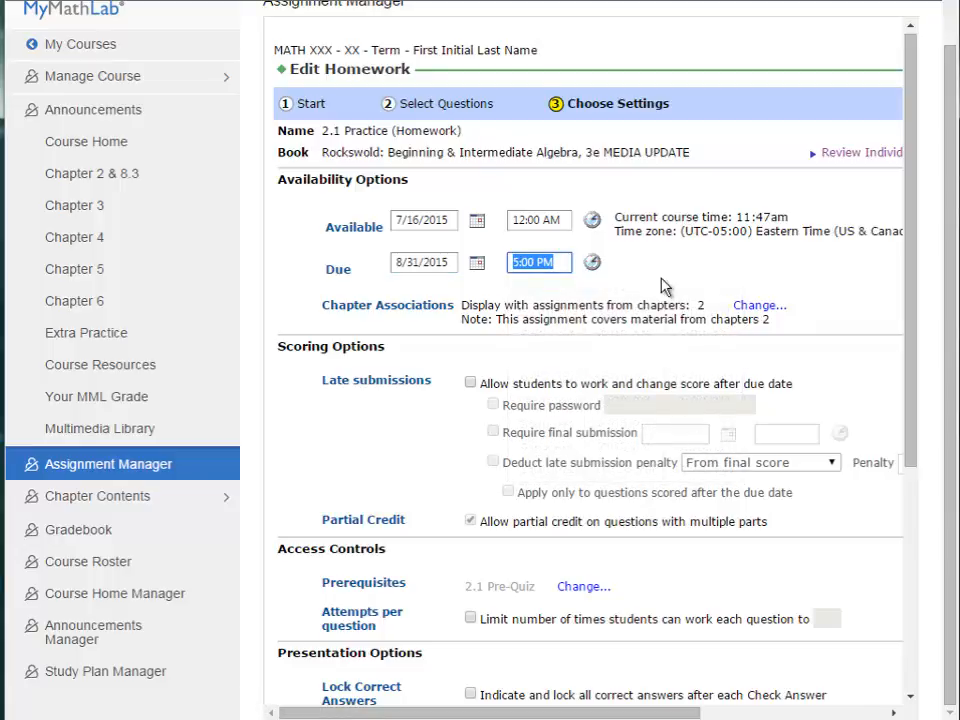
# Allow students to work and change their score after the due date, requiring final submission by 9/3/2015 at 11:59 PM
pyautogui.scroll(-1, 660, 285)
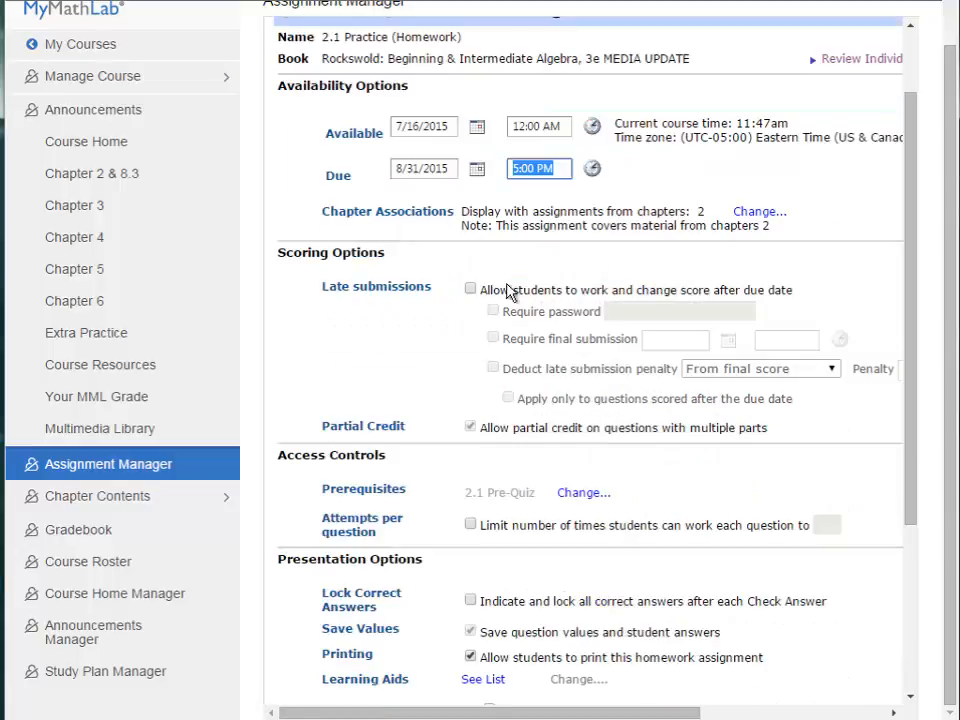
pyautogui.click(470, 290)
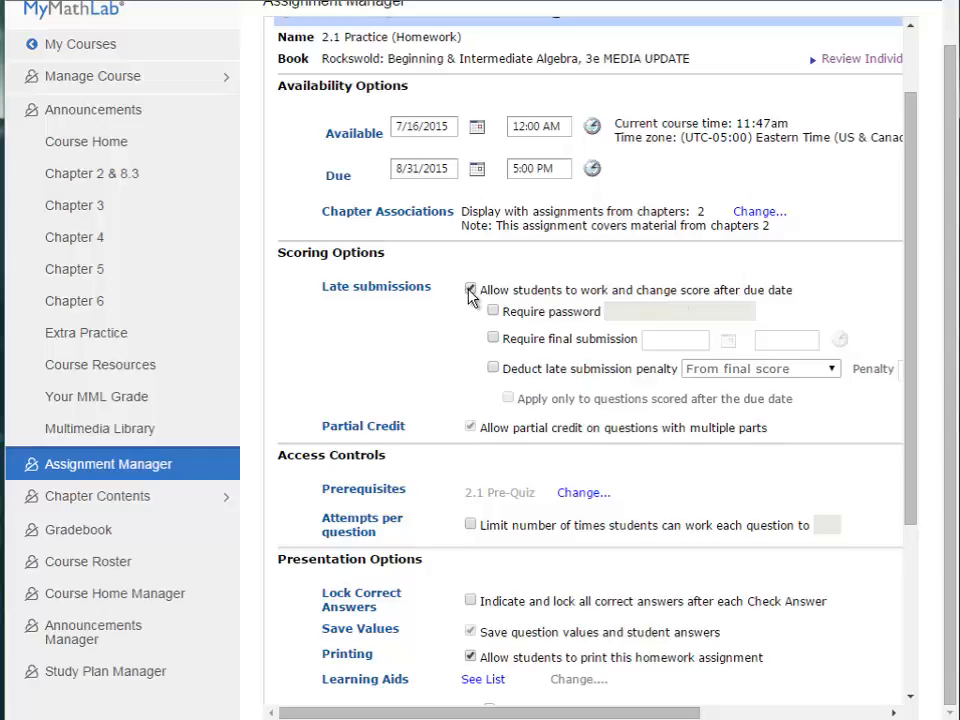
pyautogui.click(493, 340)
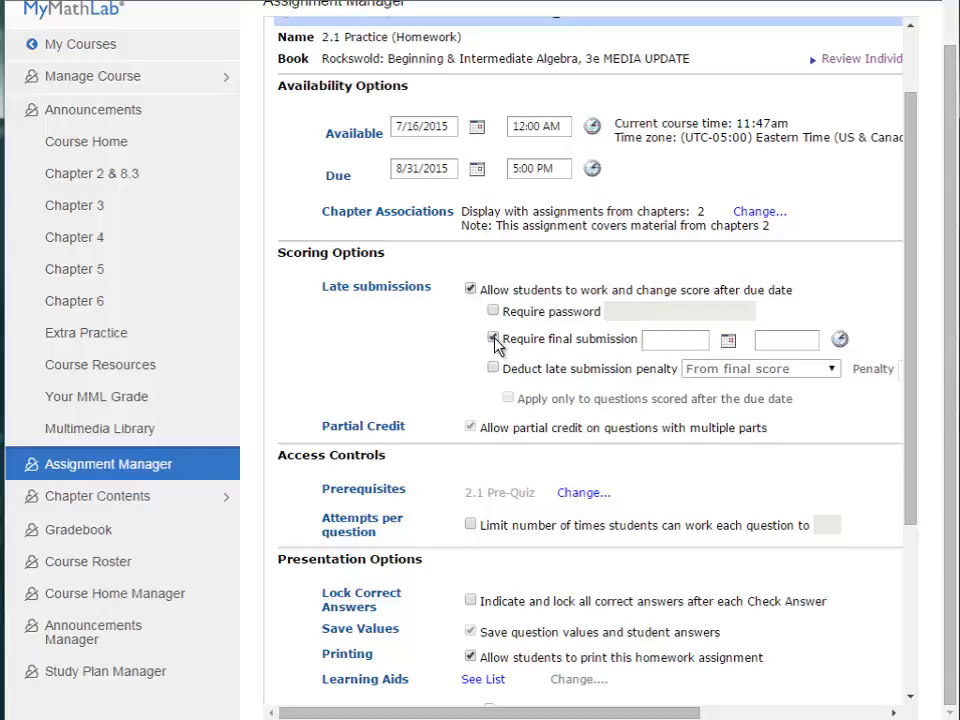
pyautogui.click(729, 342)
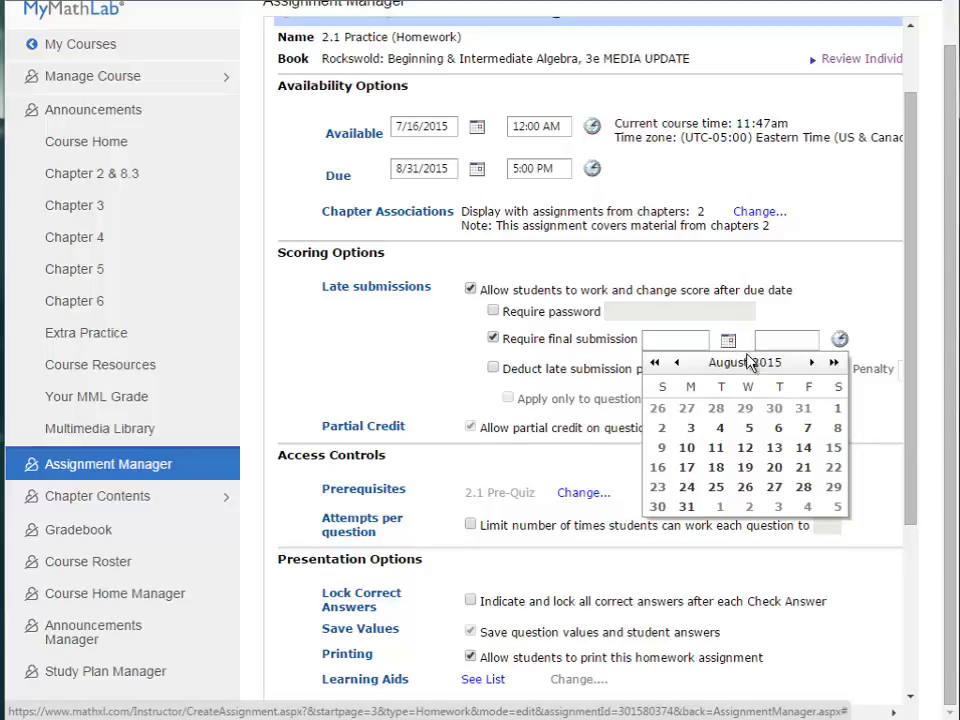
pyautogui.click(779, 510)
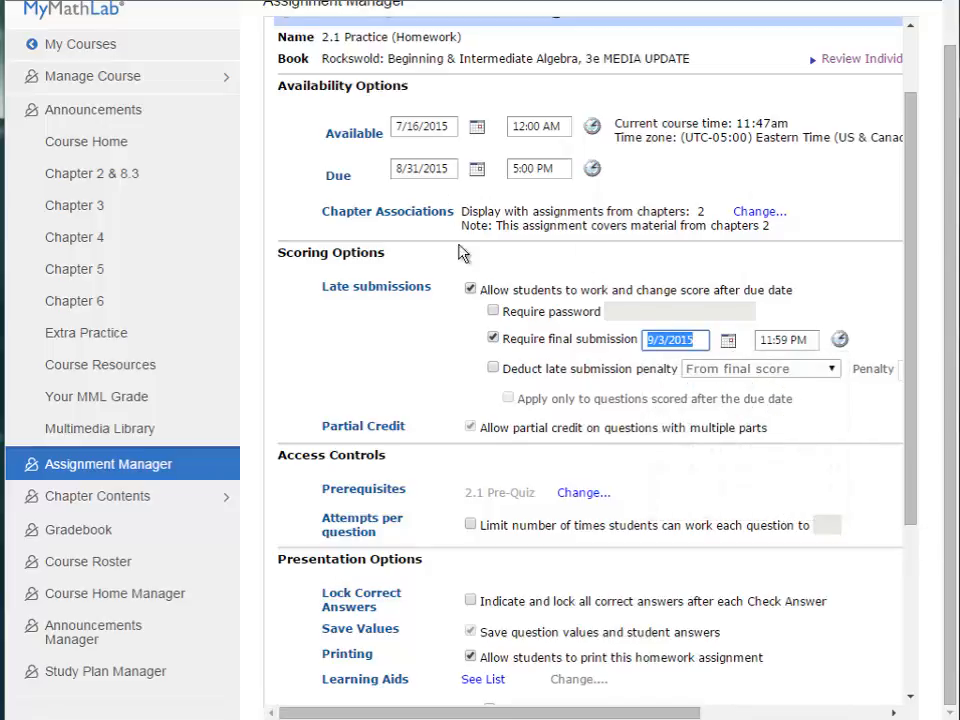
# Deduct a late submission penalty of 10 points from the final score, applied only to questions scored after the due date
pyautogui.click(492, 369)
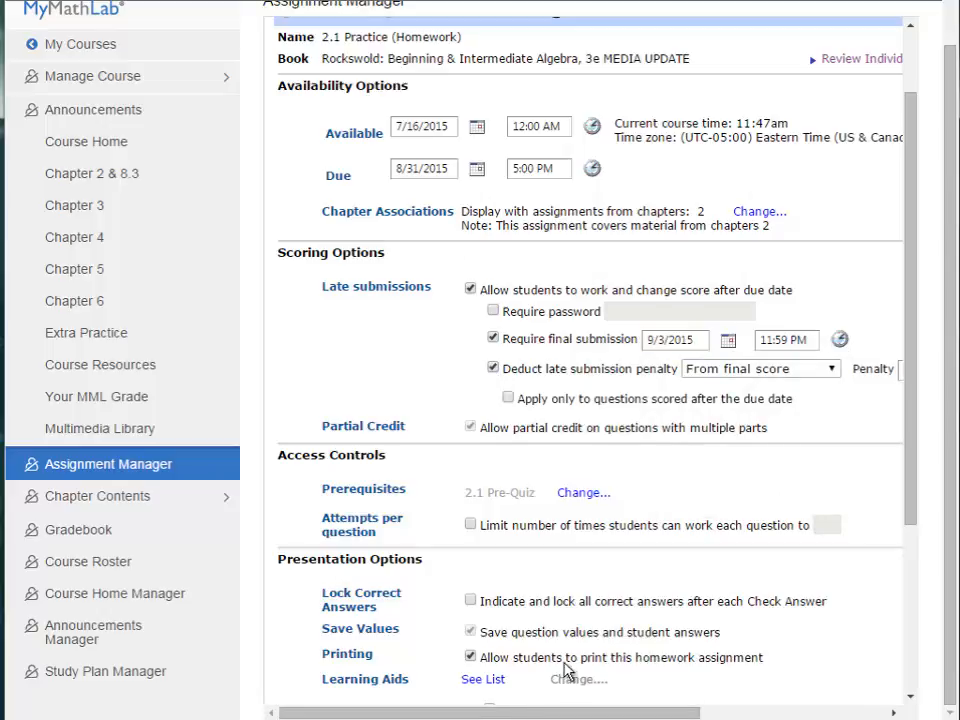
pyautogui.moveTo(618, 713); pyautogui.dragTo(769, 716)
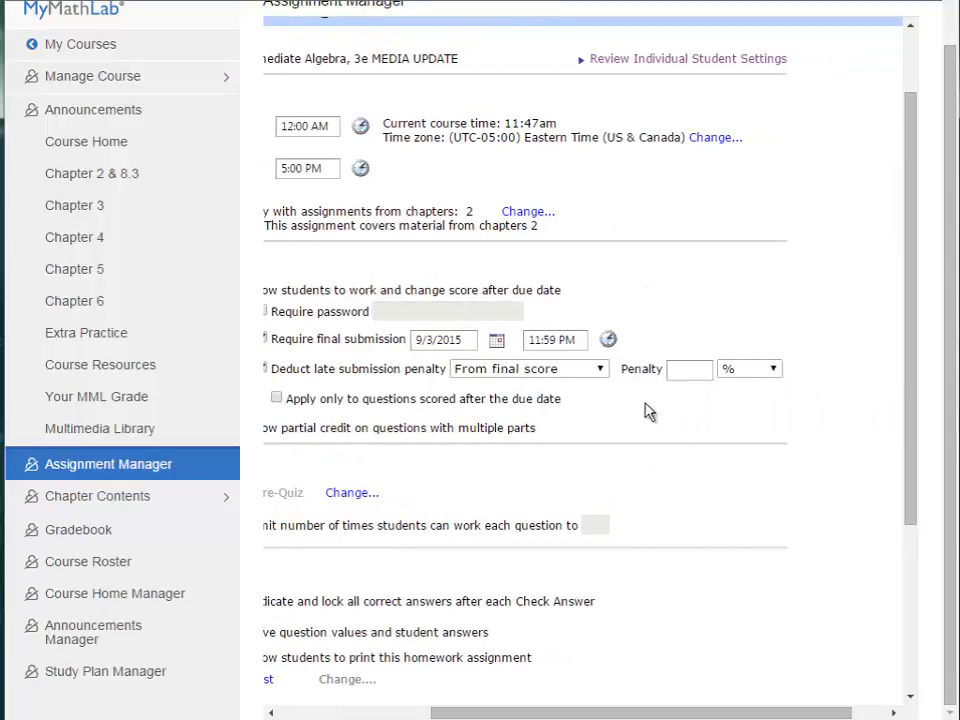
pyautogui.click(603, 369)
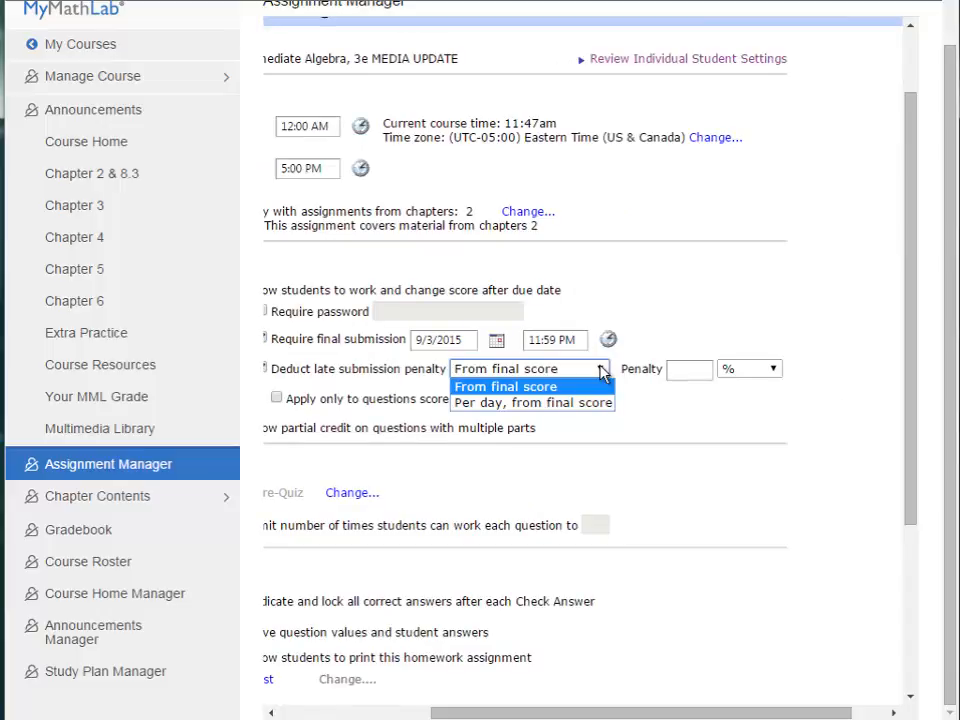
pyautogui.click(600, 386)
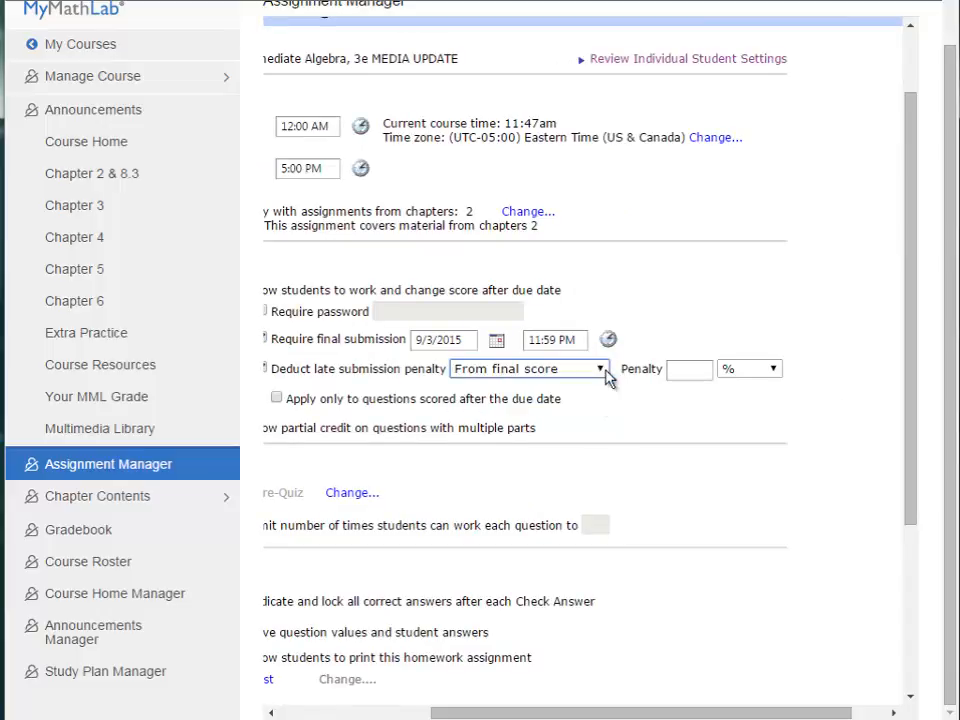
pyautogui.click(698, 369)
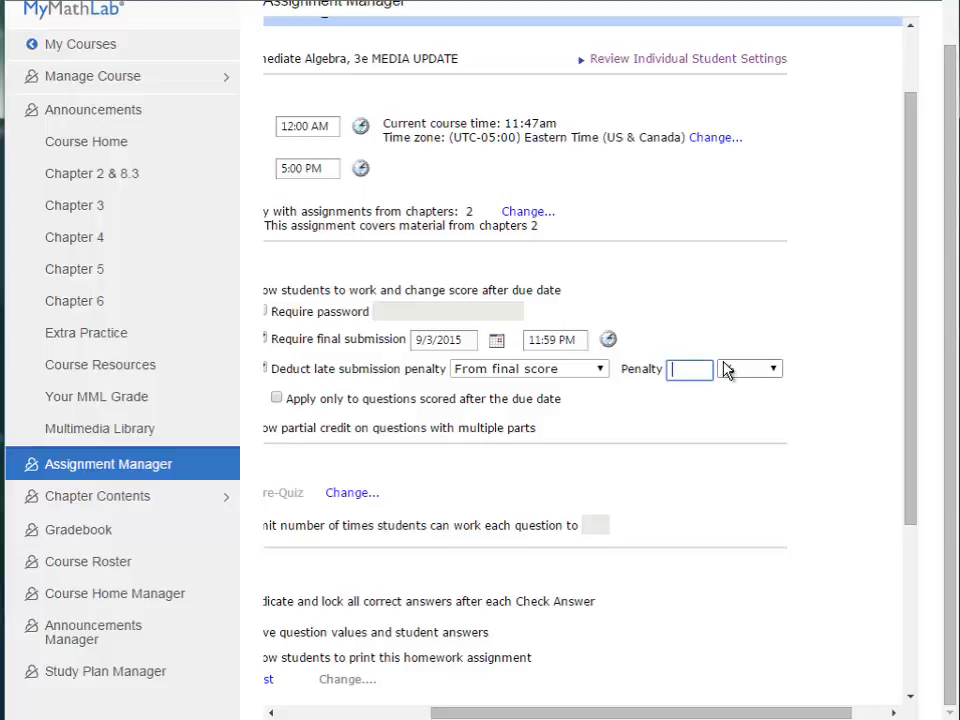
pyautogui.write('10')
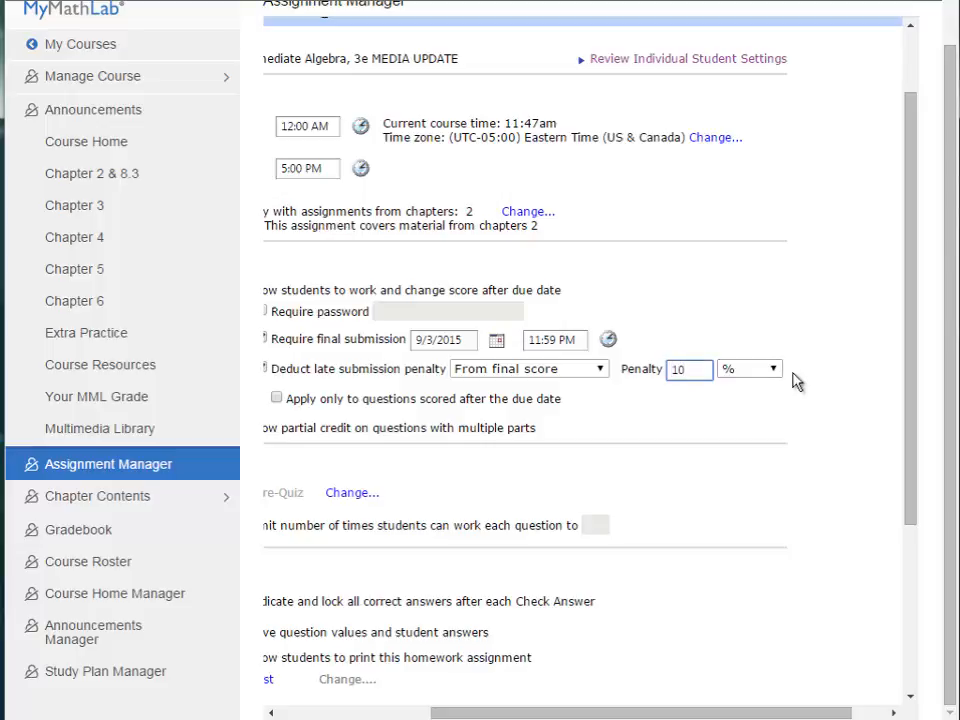
pyautogui.click(780, 380)
pyautogui.click(745, 403)
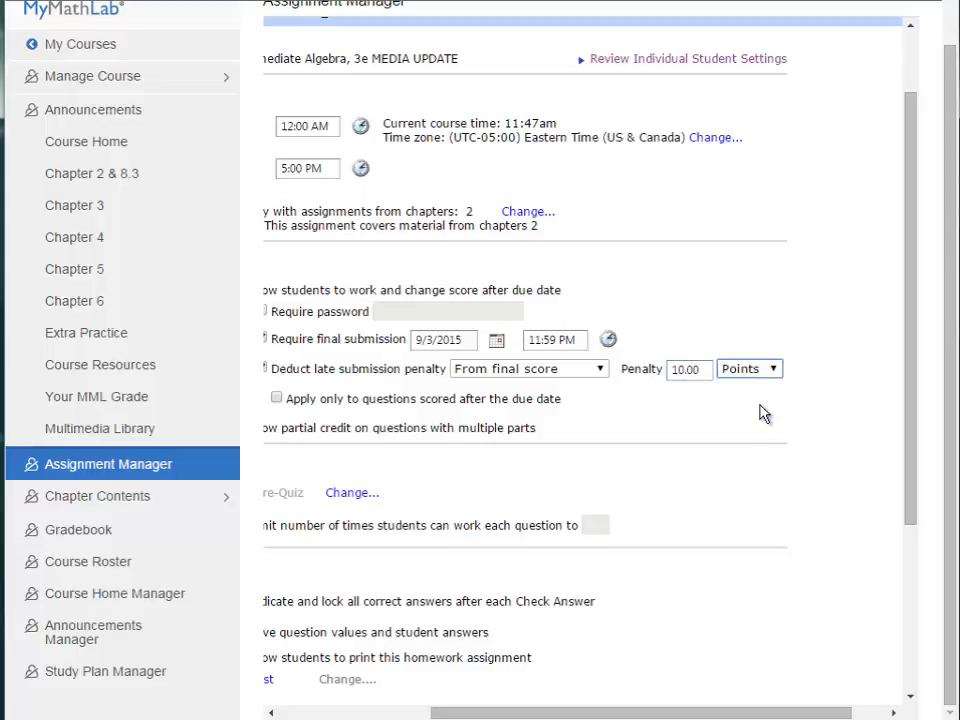
pyautogui.moveTo(731, 713); pyautogui.dragTo(579, 713)
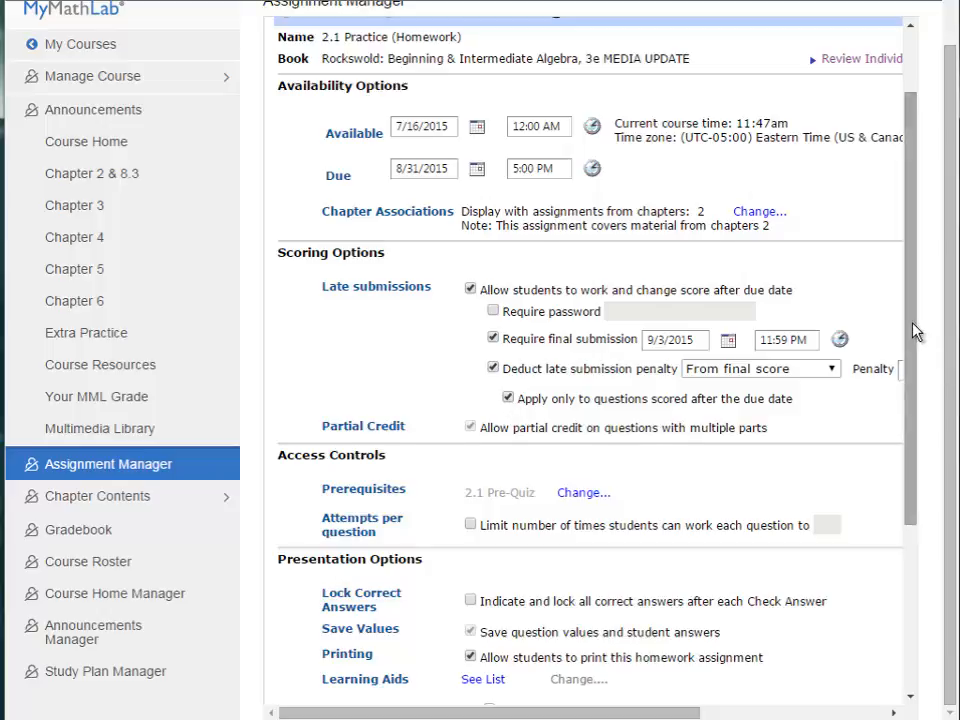
# Save and assign the 2.1 Practice homework with its new settings, and check its due date in the homework list
pyautogui.scroll(-3, 915, 332)
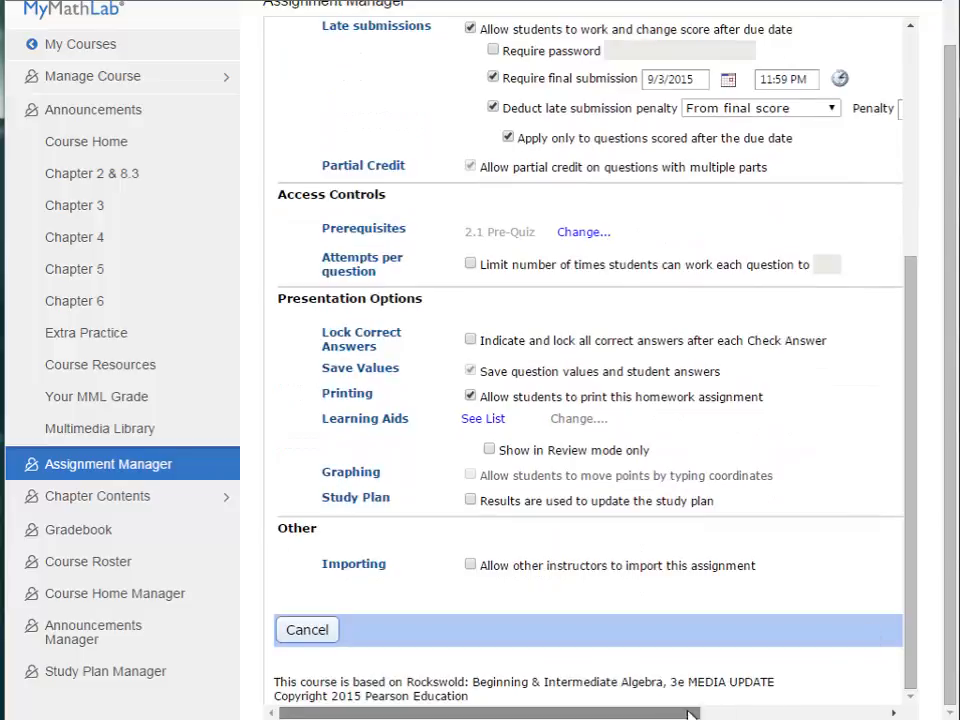
pyautogui.moveTo(692, 713); pyautogui.dragTo(877, 713)
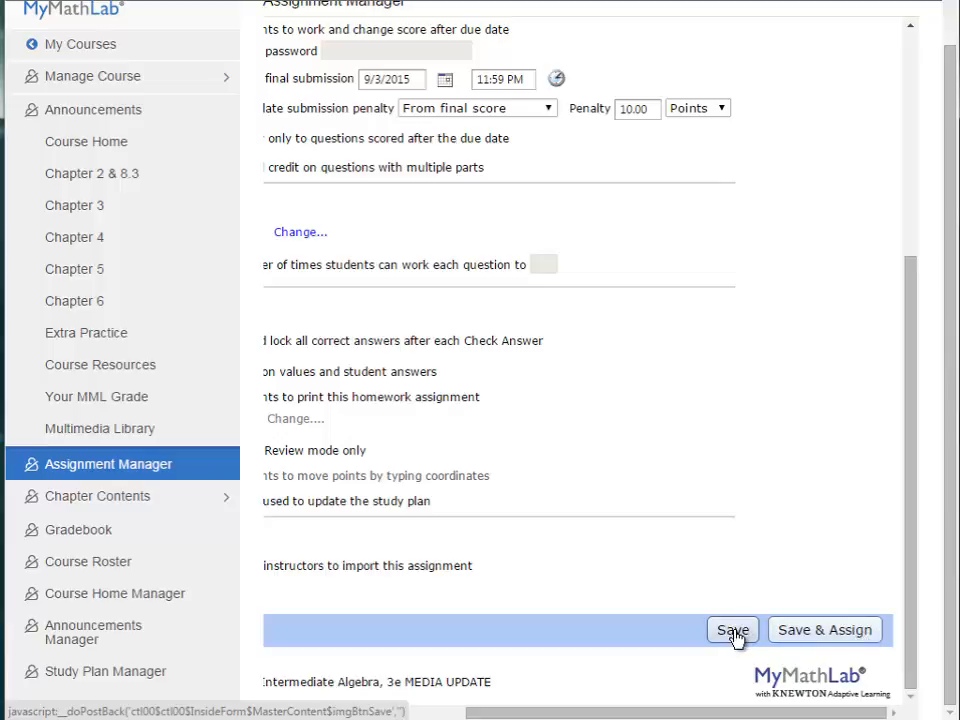
pyautogui.click(823, 632)
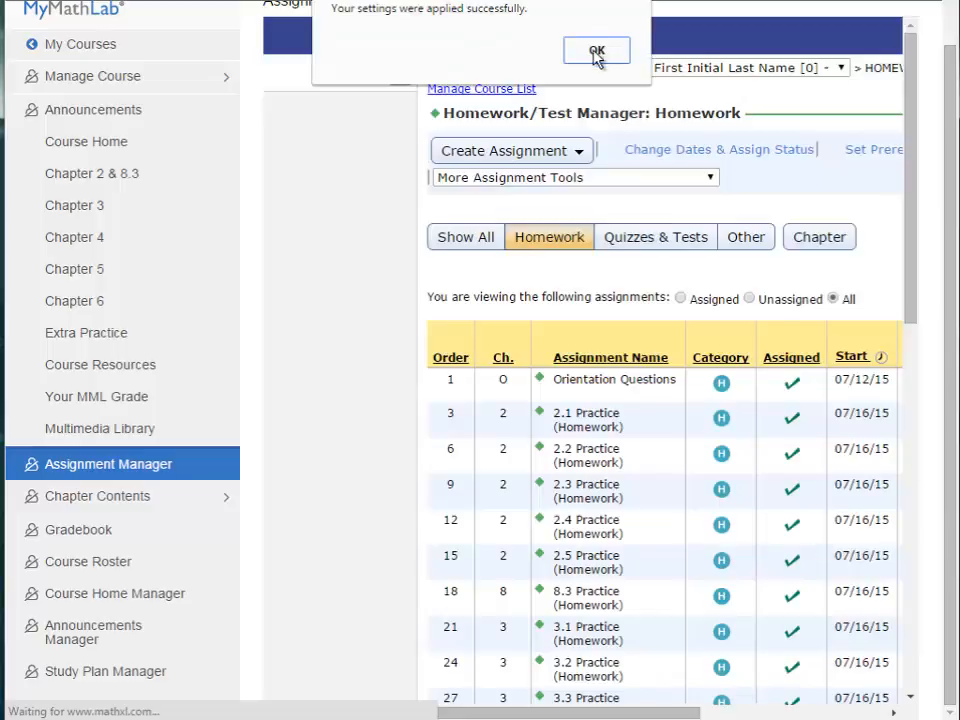
pyautogui.click(596, 52)
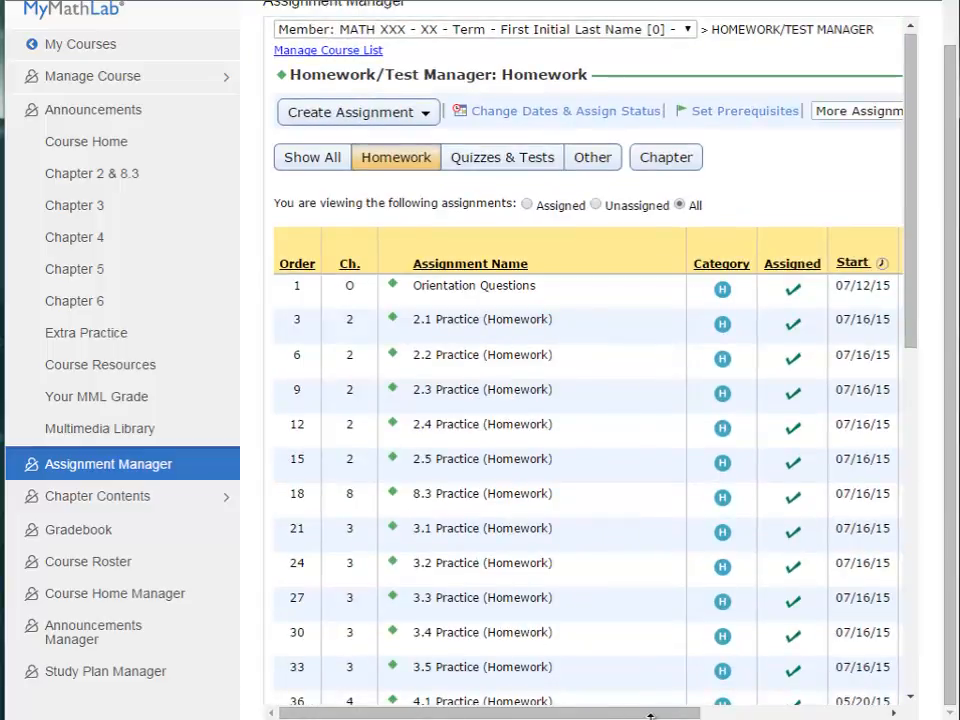
pyautogui.moveTo(686, 713); pyautogui.dragTo(864, 716)
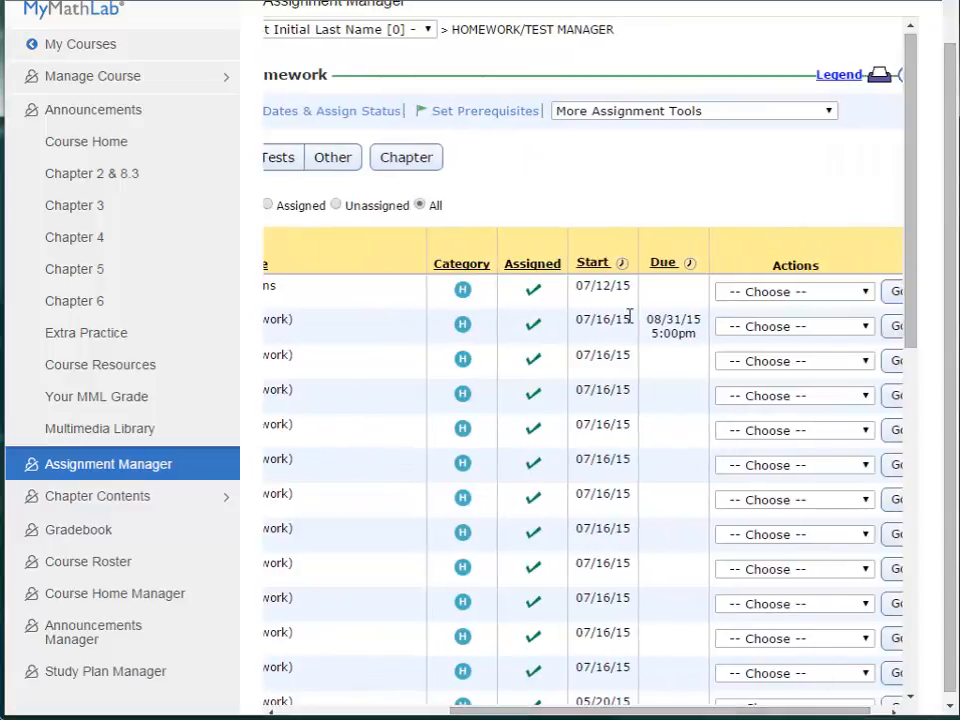